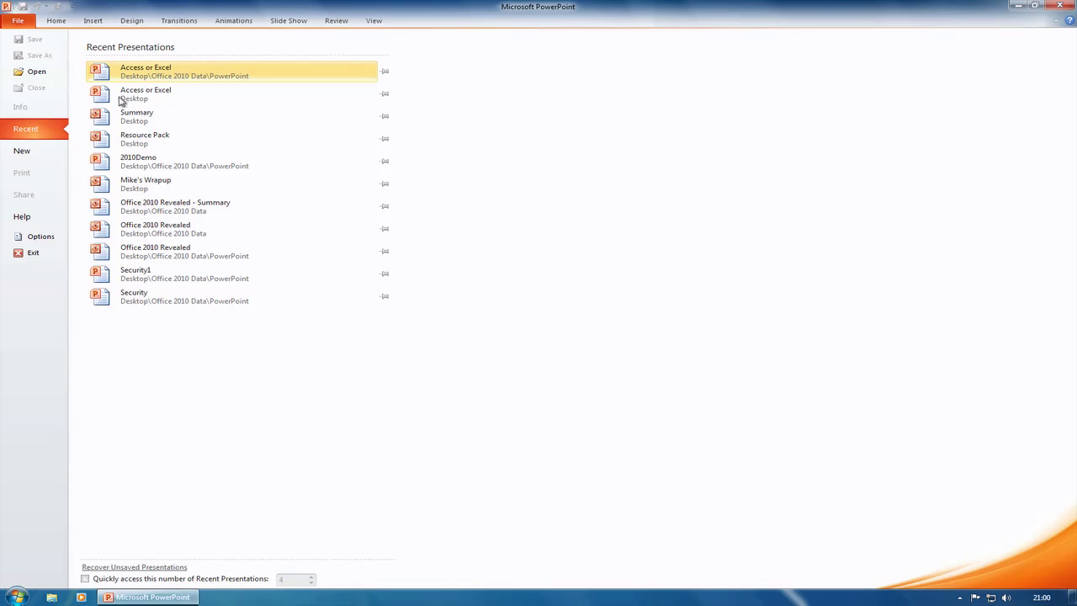
Step: Insert the Snow video from file on slide 1 of the 2010Demo presentation and preview a few seconds of it
click(162, 165)
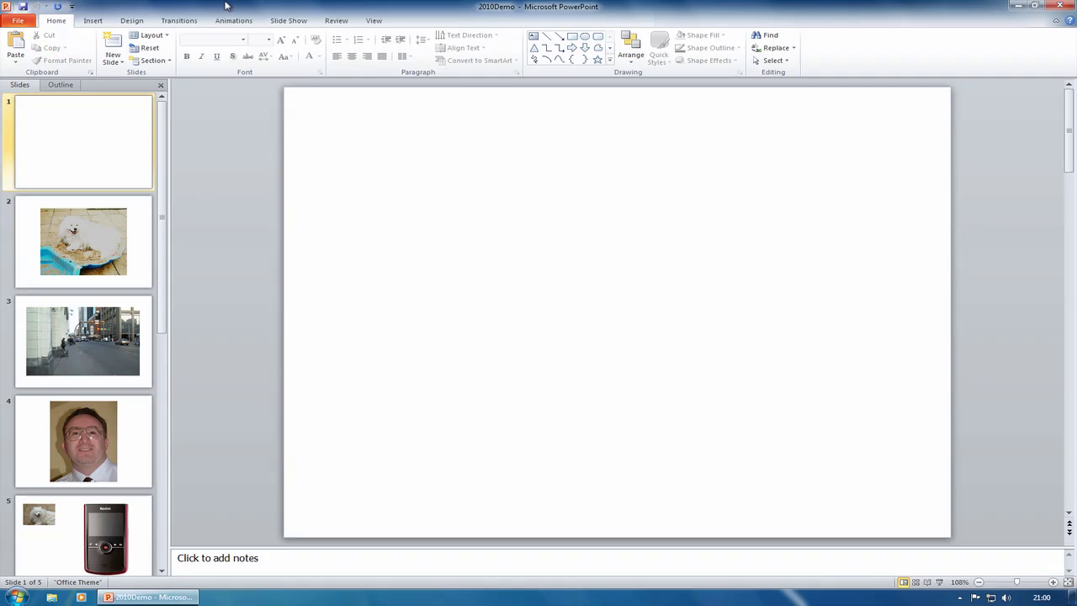
click(93, 22)
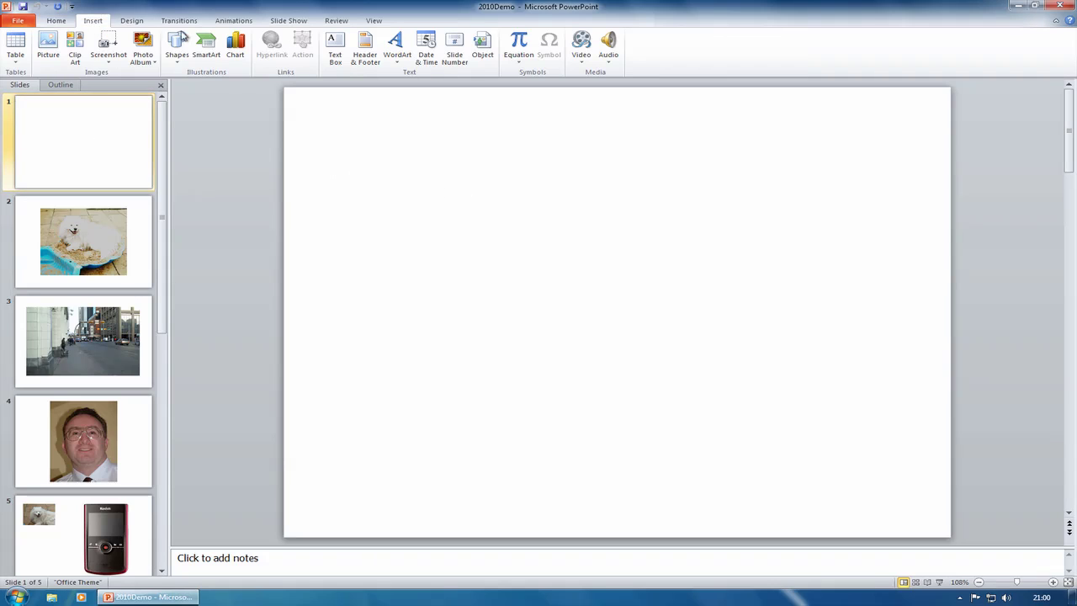
click(581, 59)
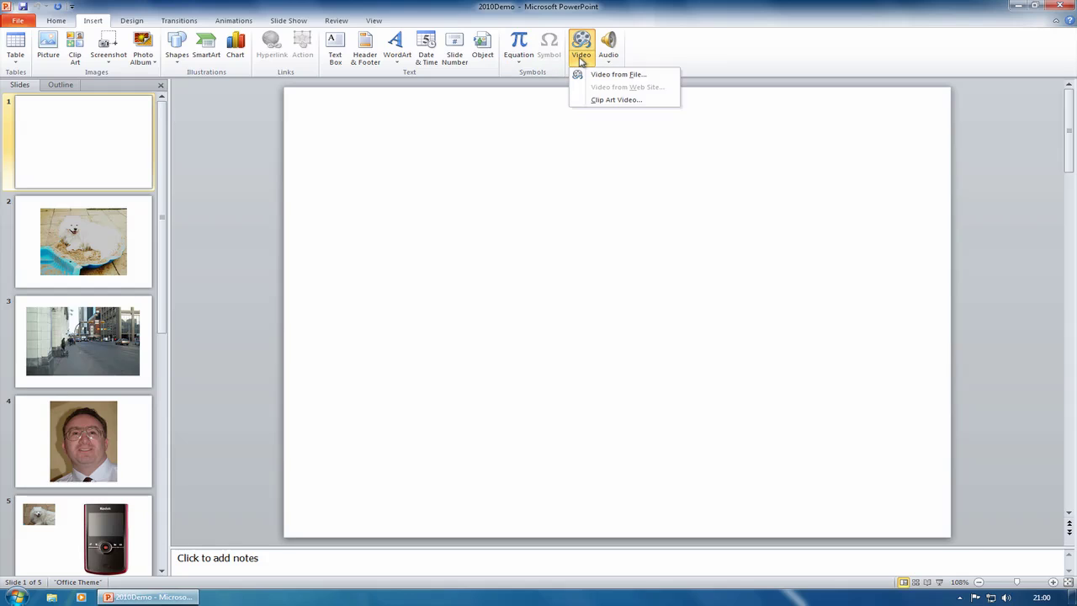
click(595, 76)
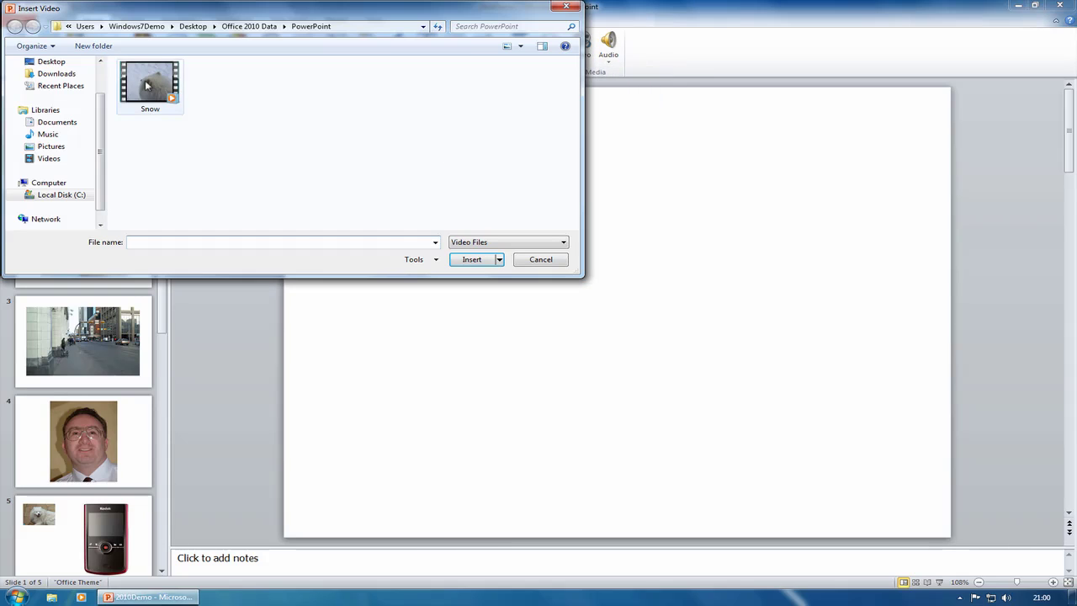
click(147, 84)
click(471, 259)
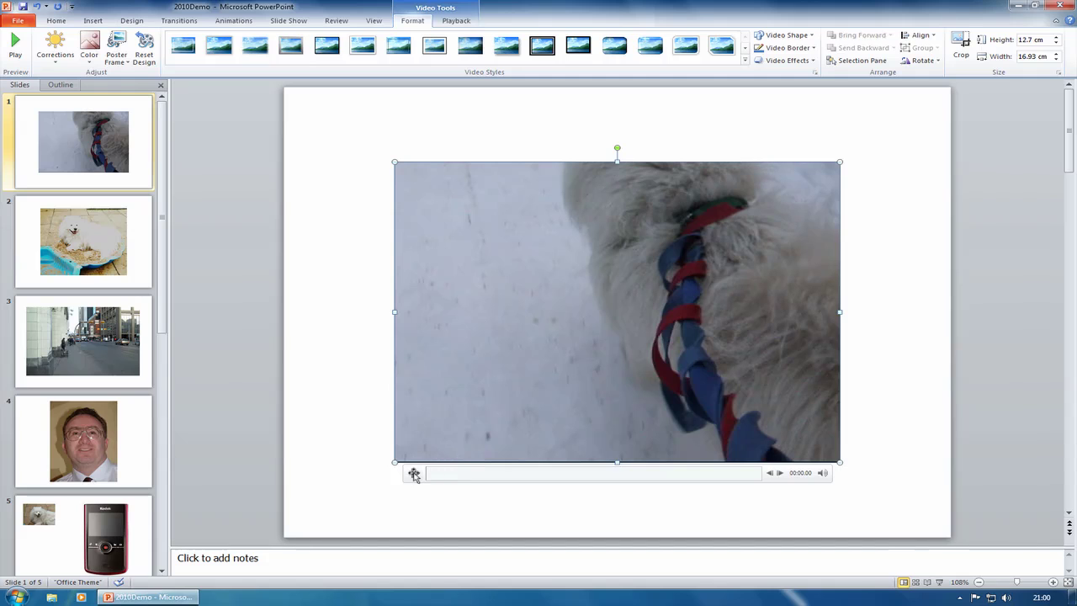
click(414, 473)
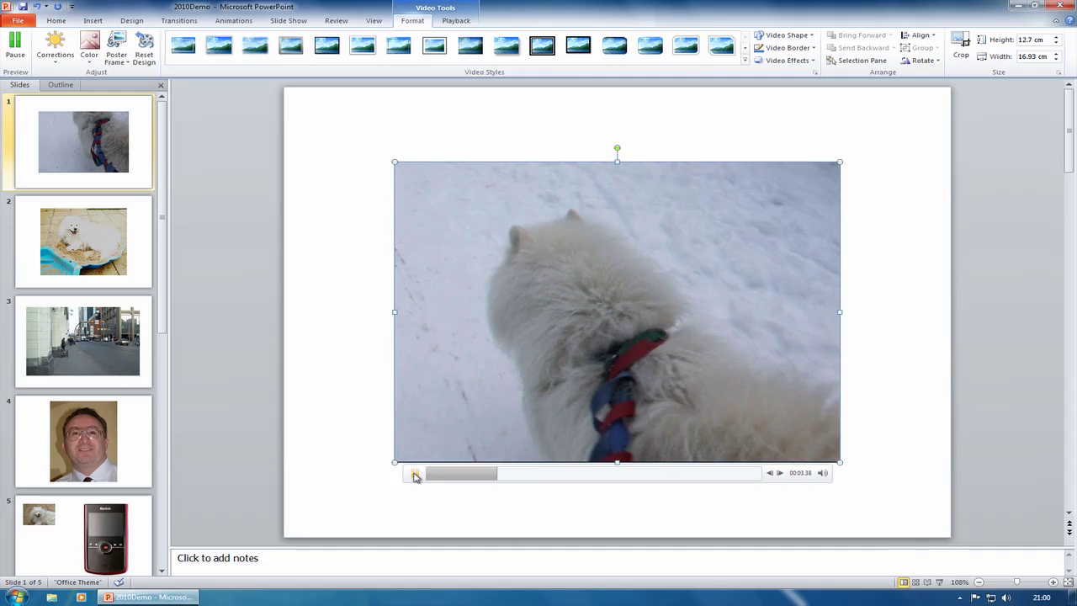
click(415, 474)
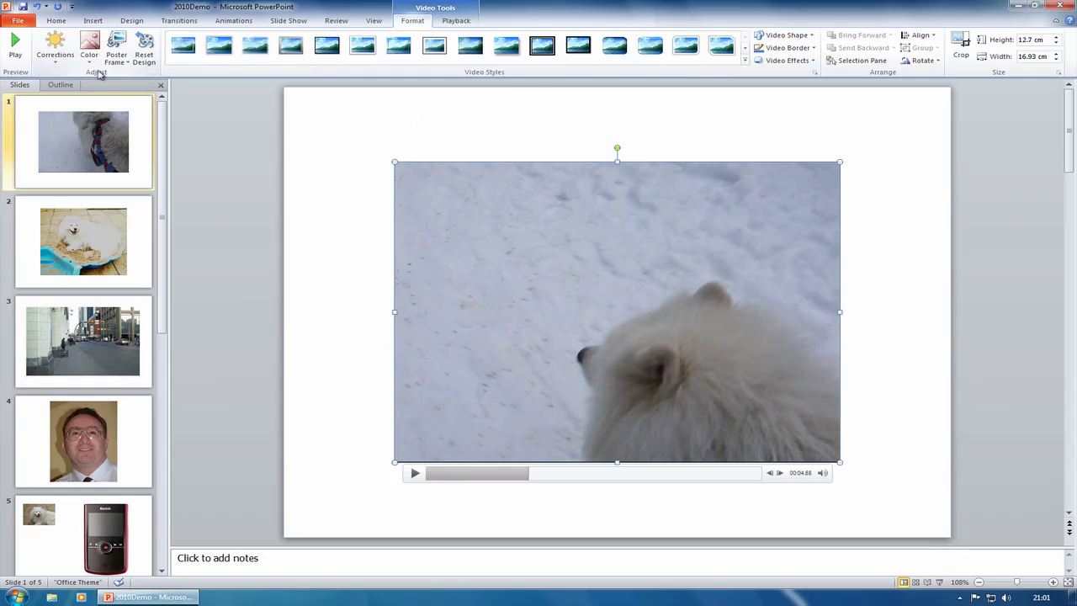
Step: Correct the video to Brightness -20%, Contrast 0% (Normal) and preview the darker playback
click(58, 56)
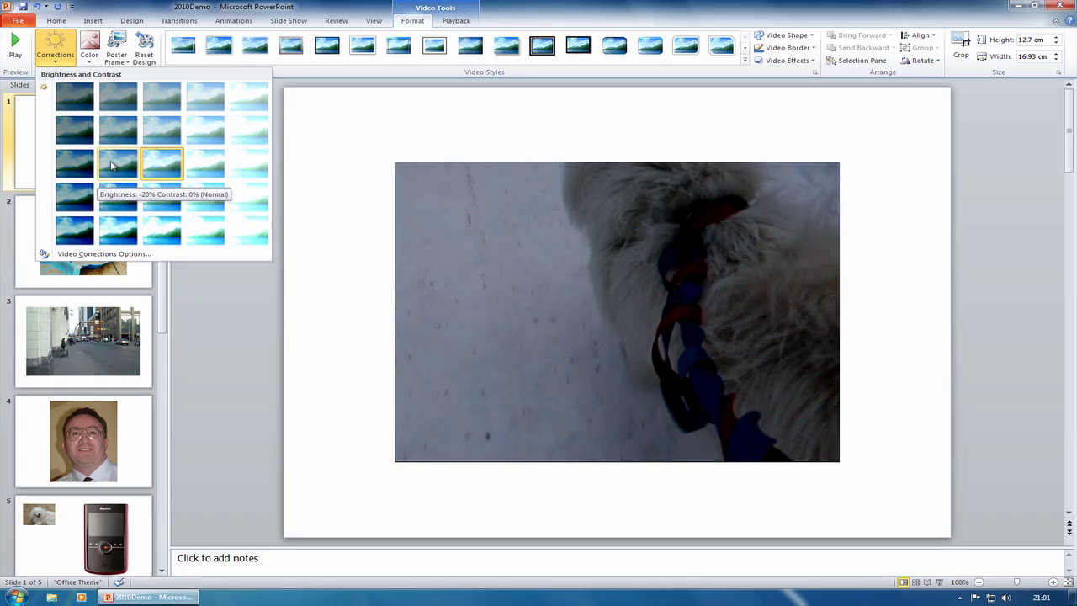
click(111, 165)
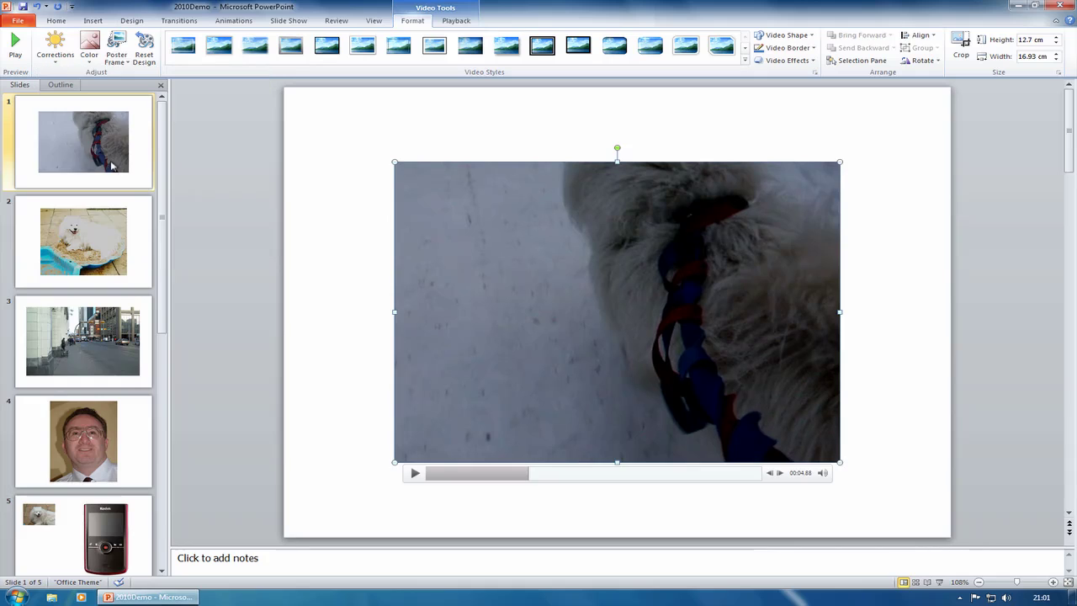
click(415, 474)
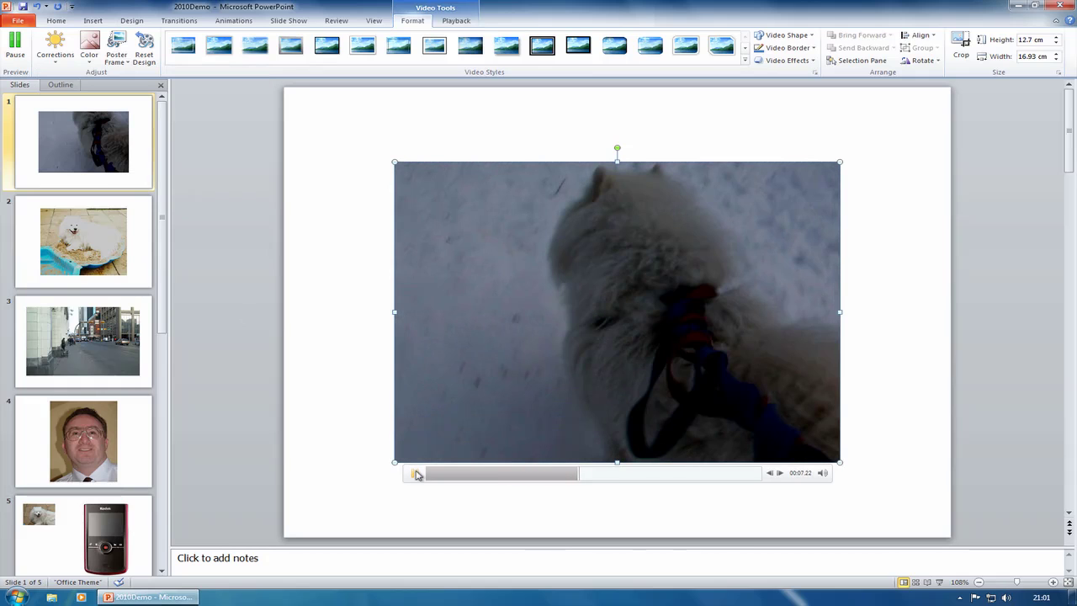
click(415, 474)
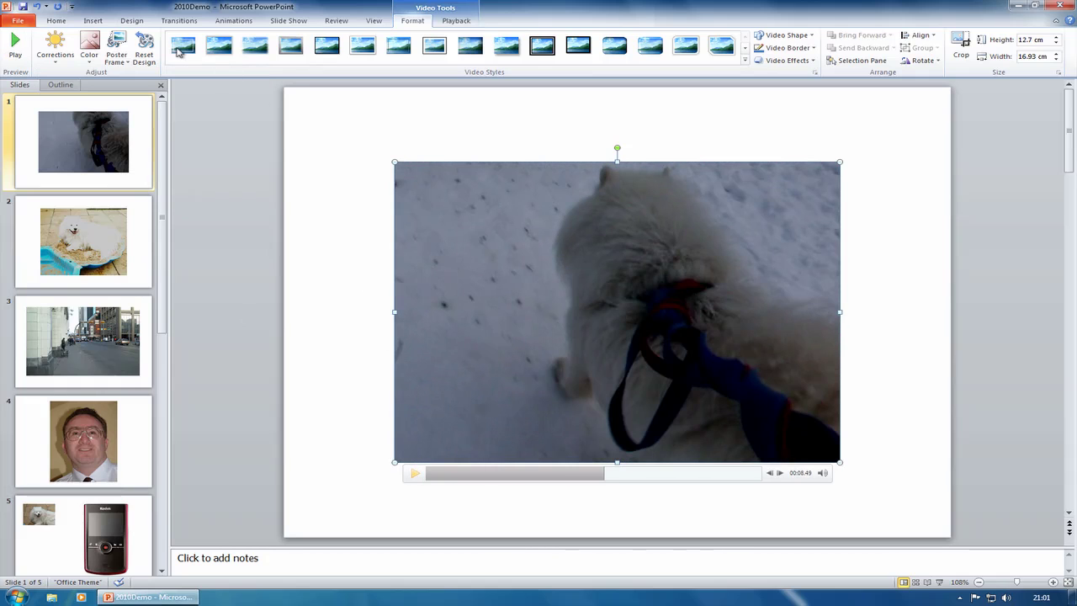
Step: Recolor the video with Blue, Accent color 1 Light and preview the tinted playback
click(89, 57)
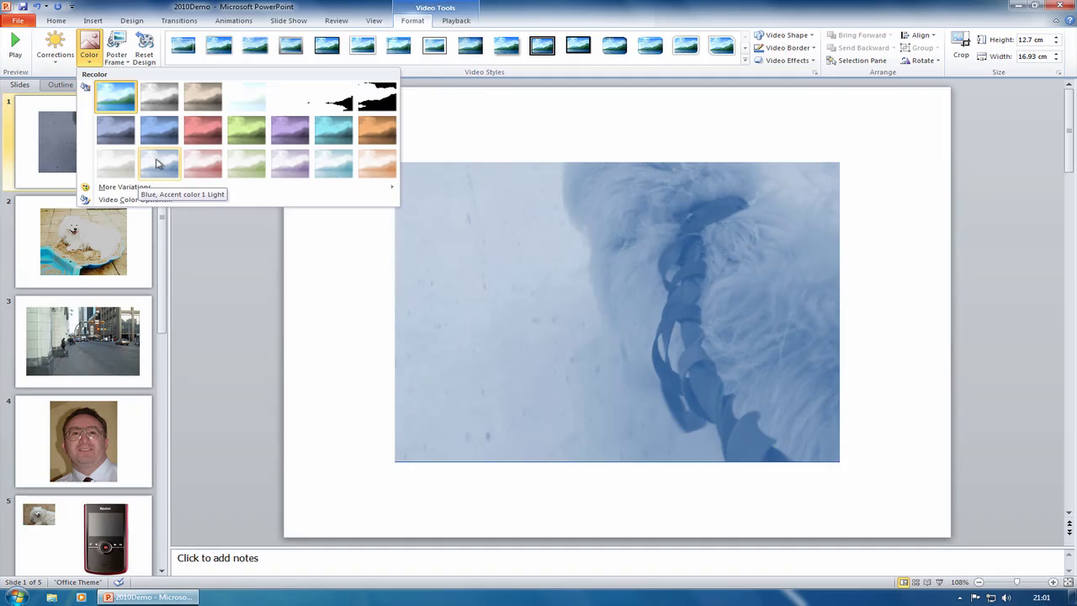
click(157, 163)
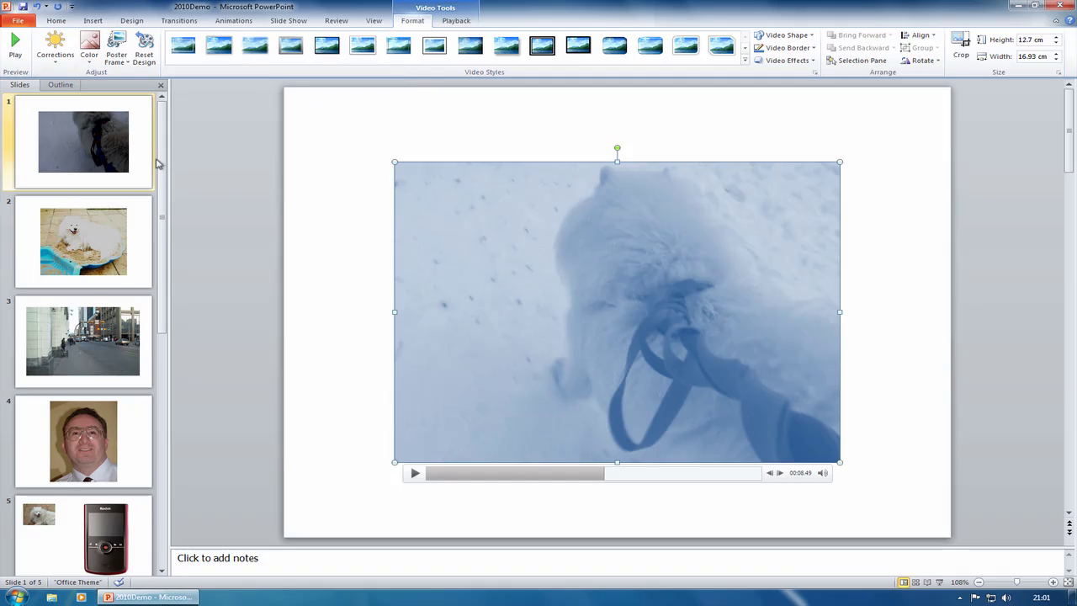
click(411, 472)
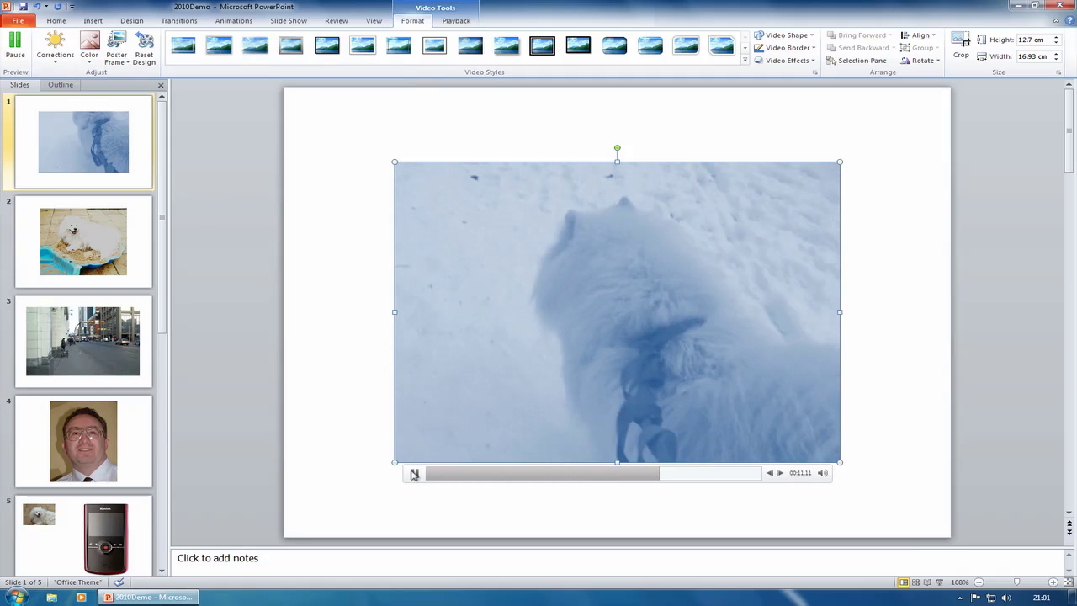
click(414, 474)
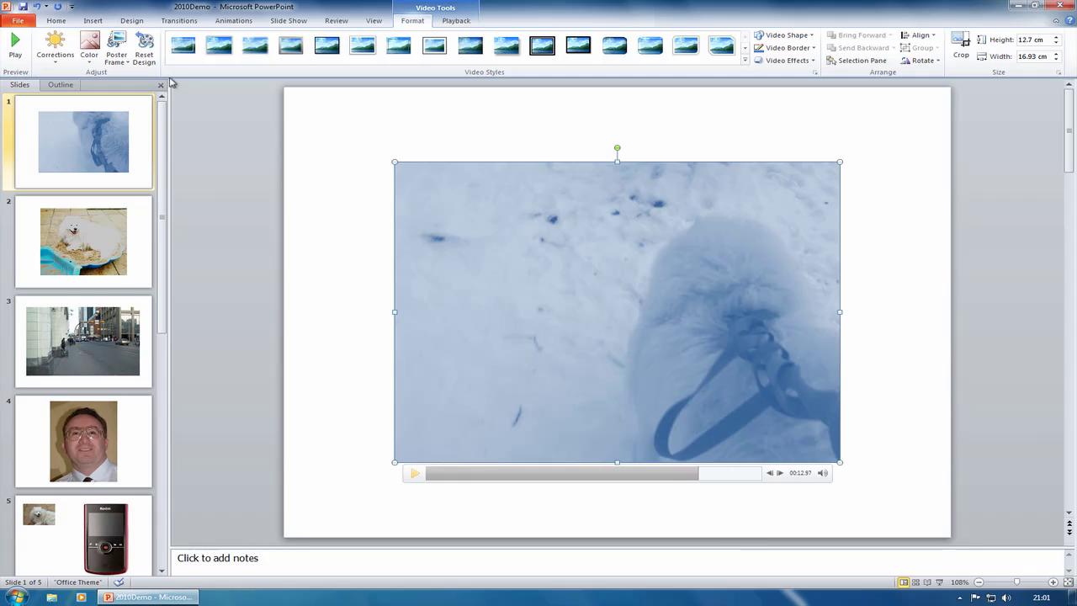
Step: Apply the Intense video style with rounded corners and a tilted perspective, and play the video to its end
click(743, 62)
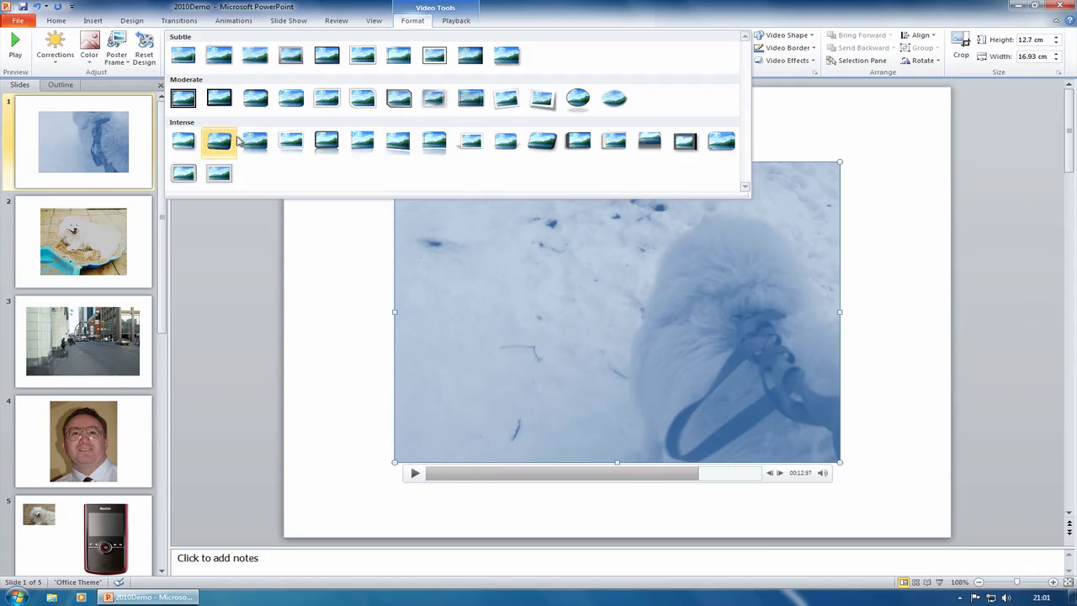
click(231, 141)
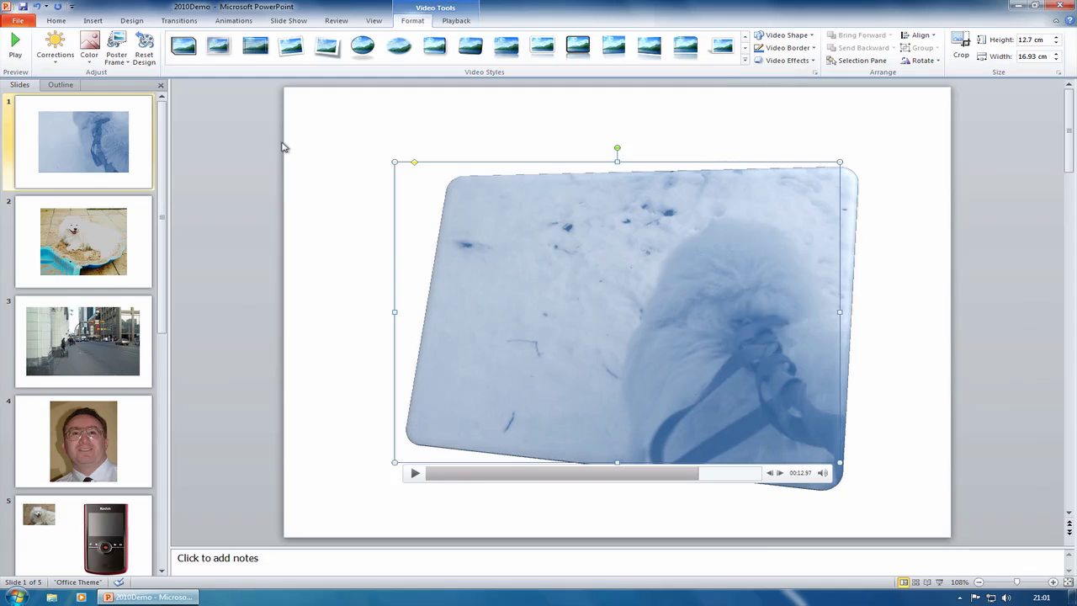
click(415, 474)
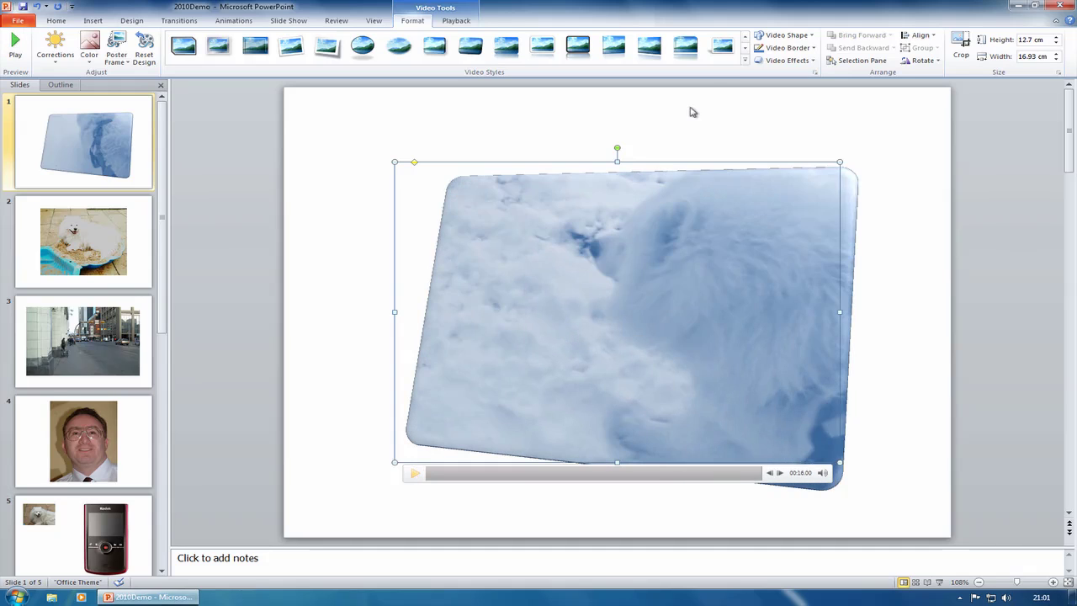
Step: Change the video's shape to a heart and preview it playing inside that shape
click(809, 38)
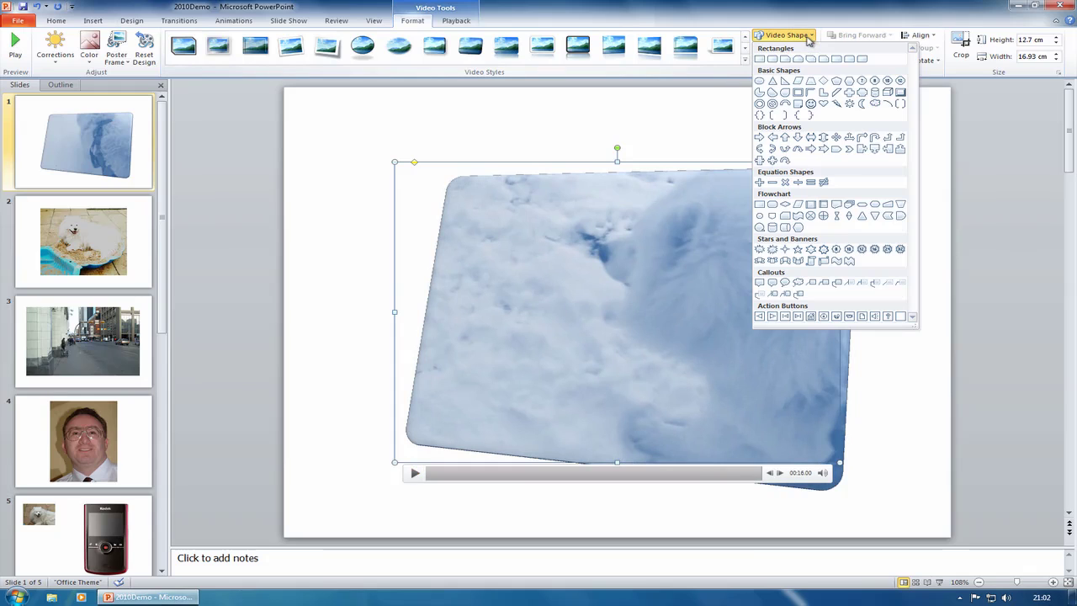
click(823, 104)
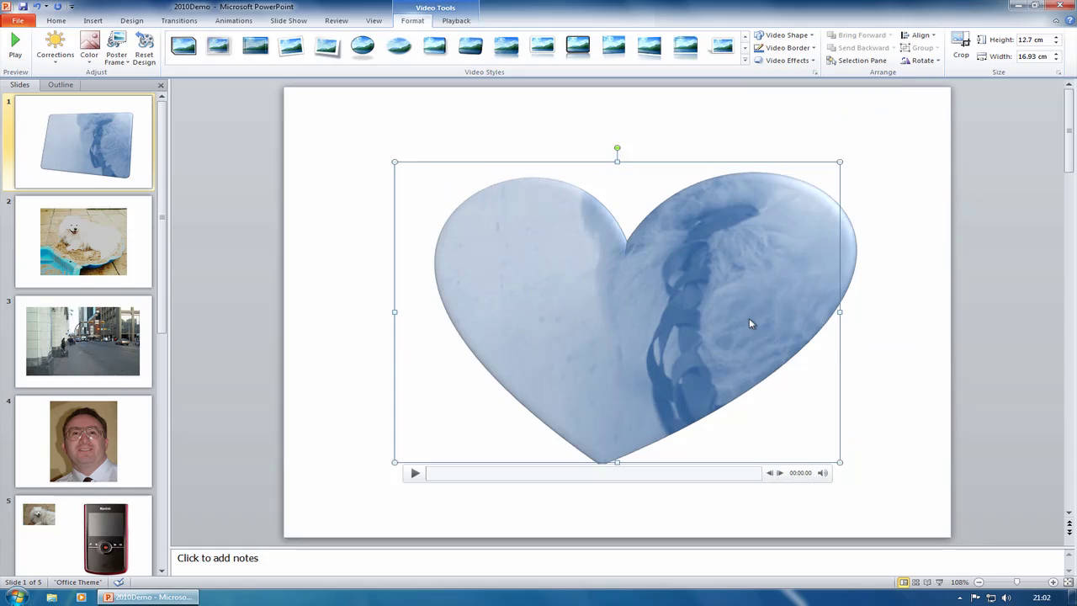
click(423, 476)
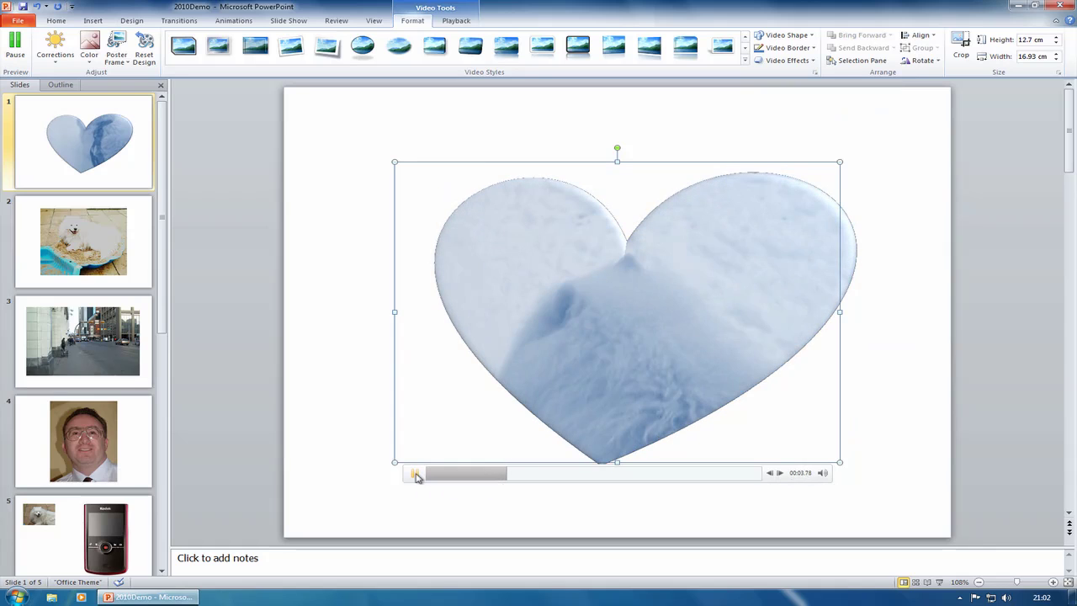
click(417, 476)
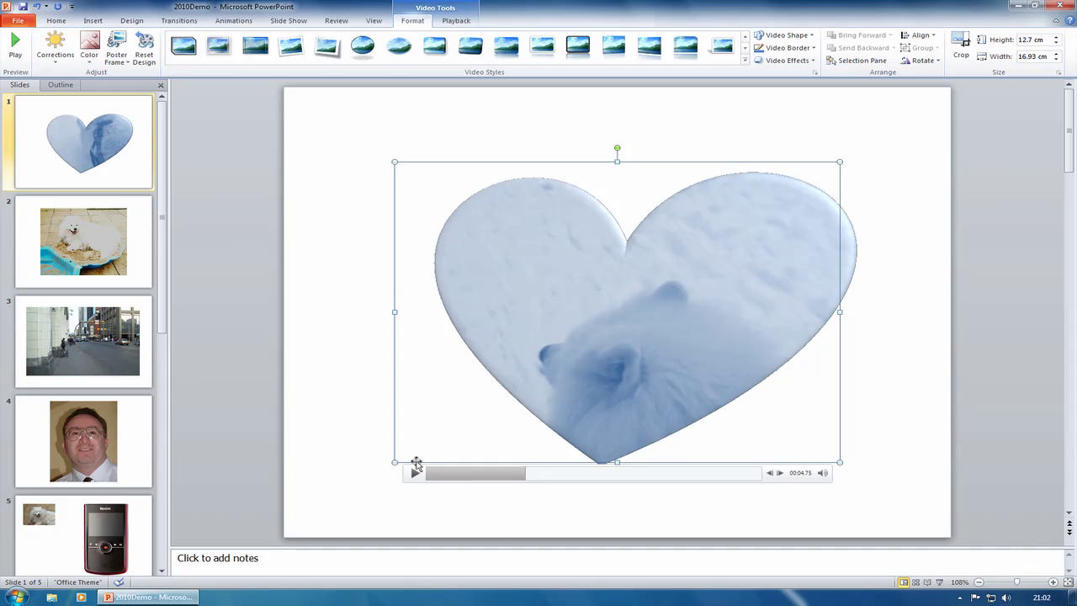
Step: Return the video's shape to a plain rectangle and apply a Subtle video style with a thin white inner frame
click(809, 37)
click(762, 59)
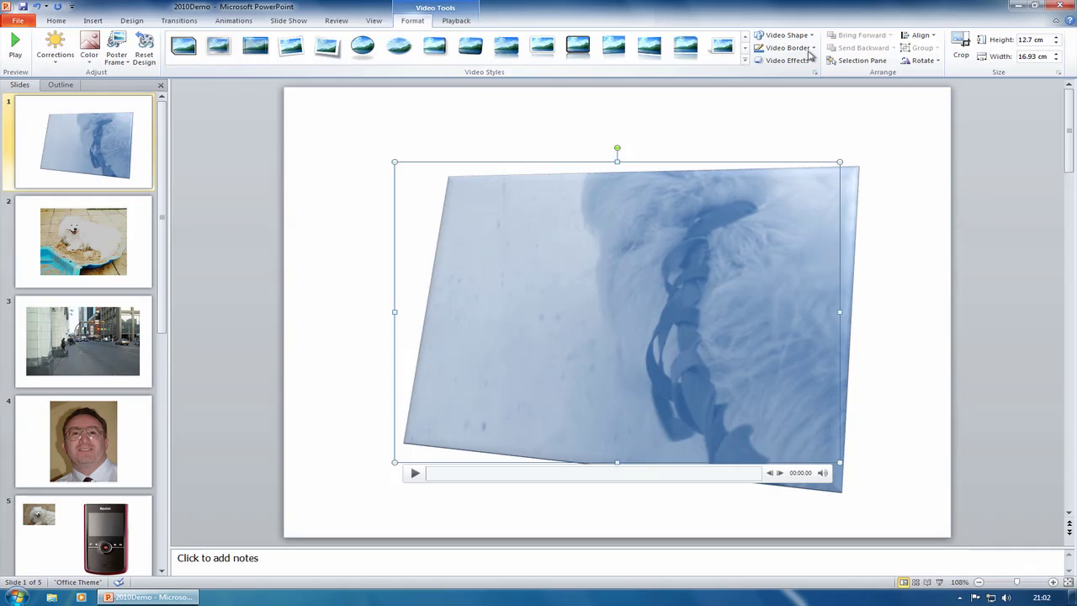
click(746, 60)
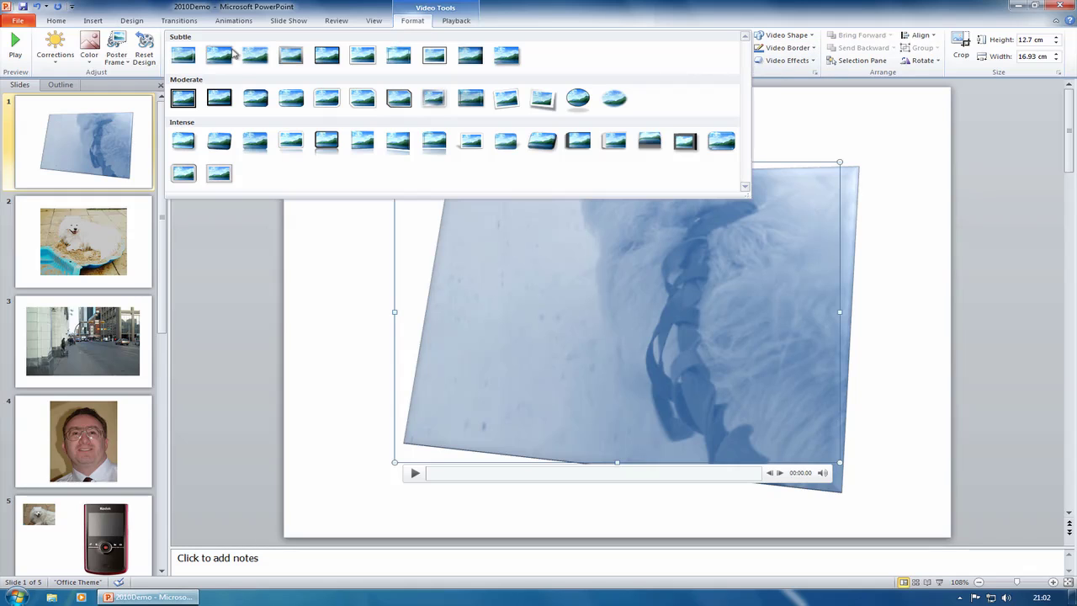
click(185, 56)
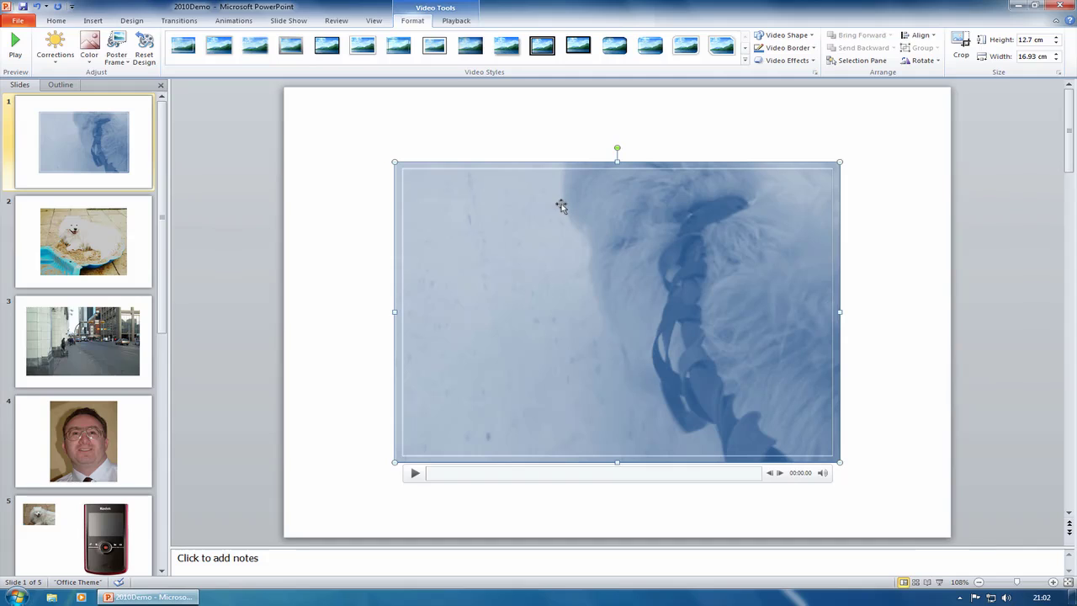
Step: Set the video's fade-in duration to 03.50 seconds and preview how it fades in
click(455, 21)
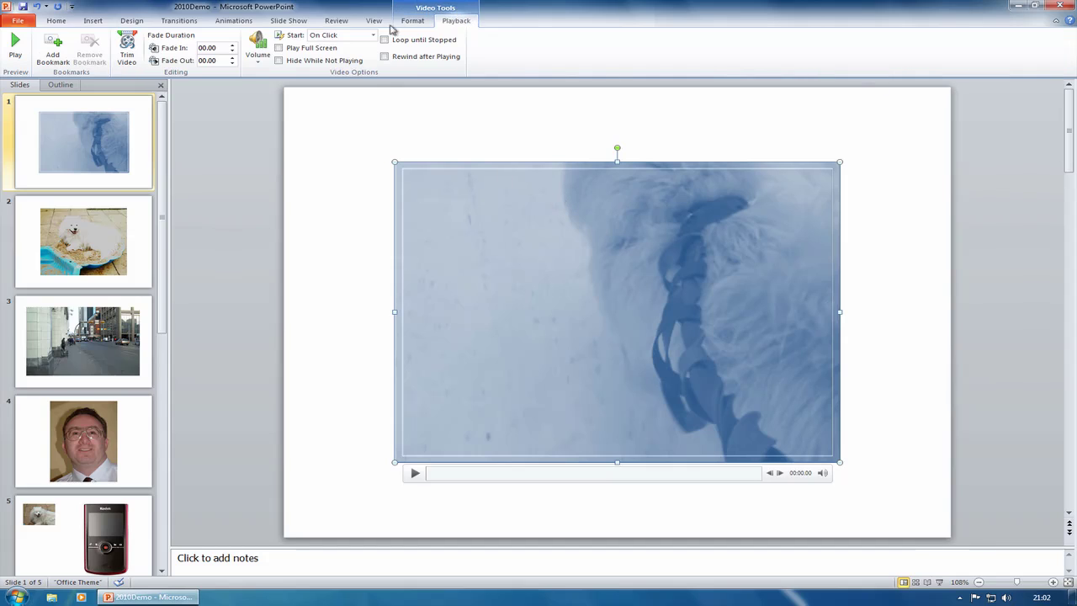
click(232, 44)
click(232, 45)
click(232, 46)
click(232, 45)
click(232, 45)
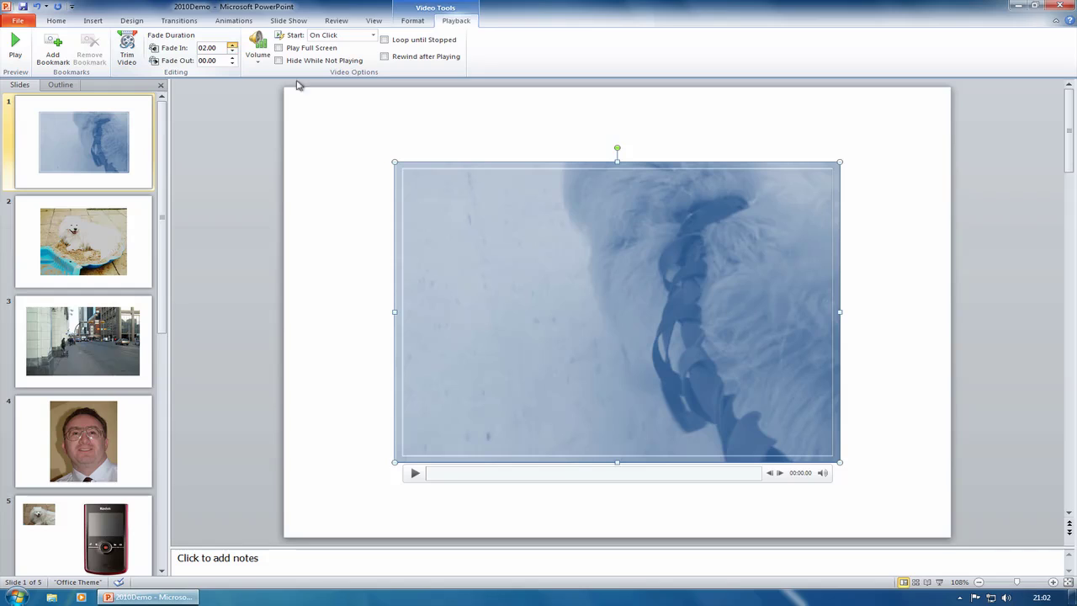
click(416, 475)
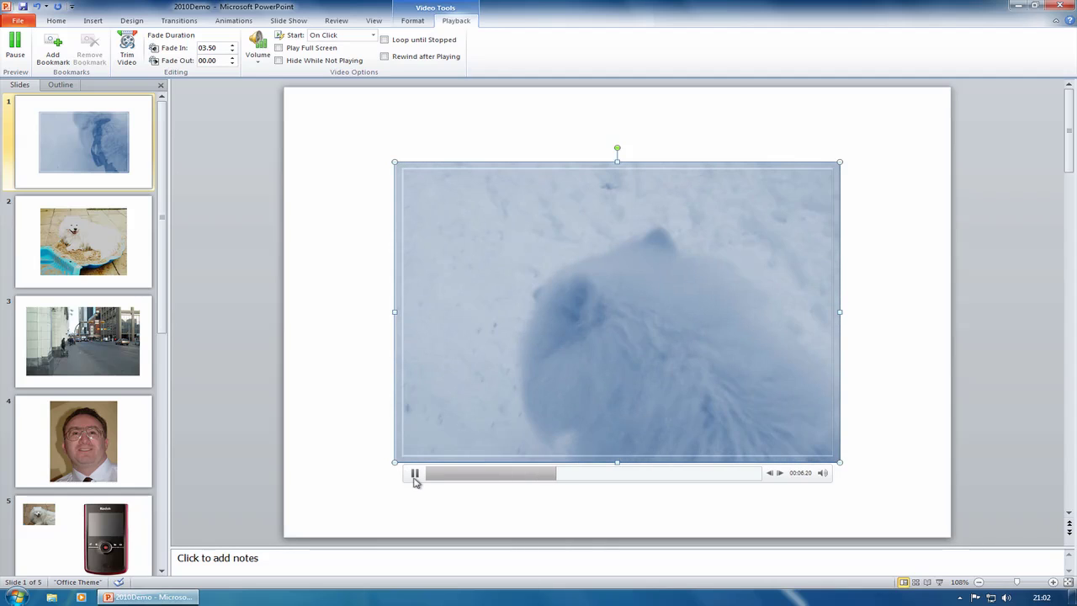
key(alt+p)
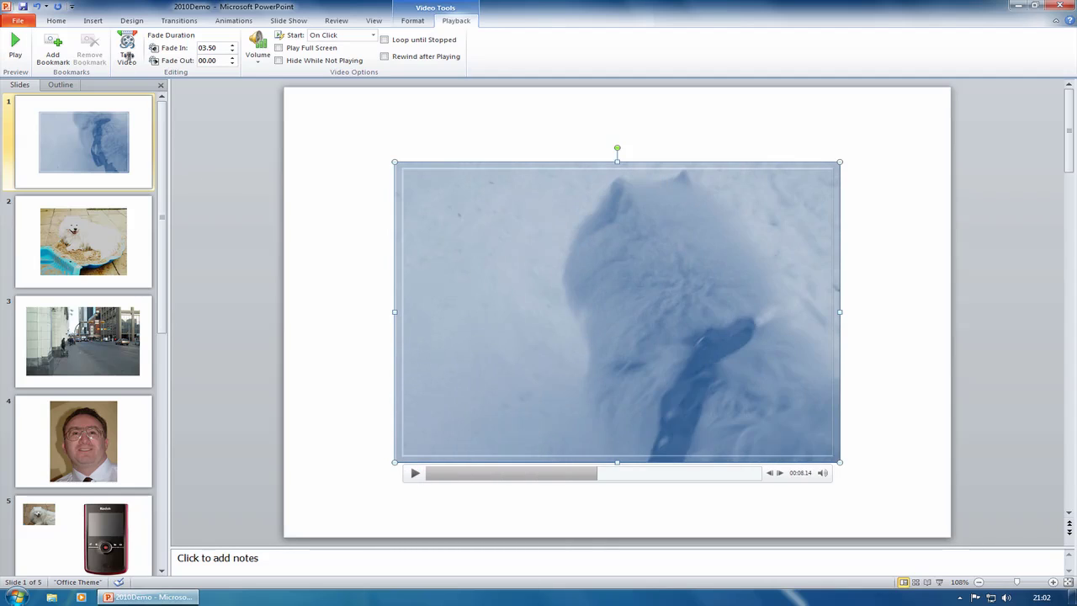
Step: Trim the video to start at 00:03.131 and end at 00:12.563, and preview the trimmed clip
click(127, 50)
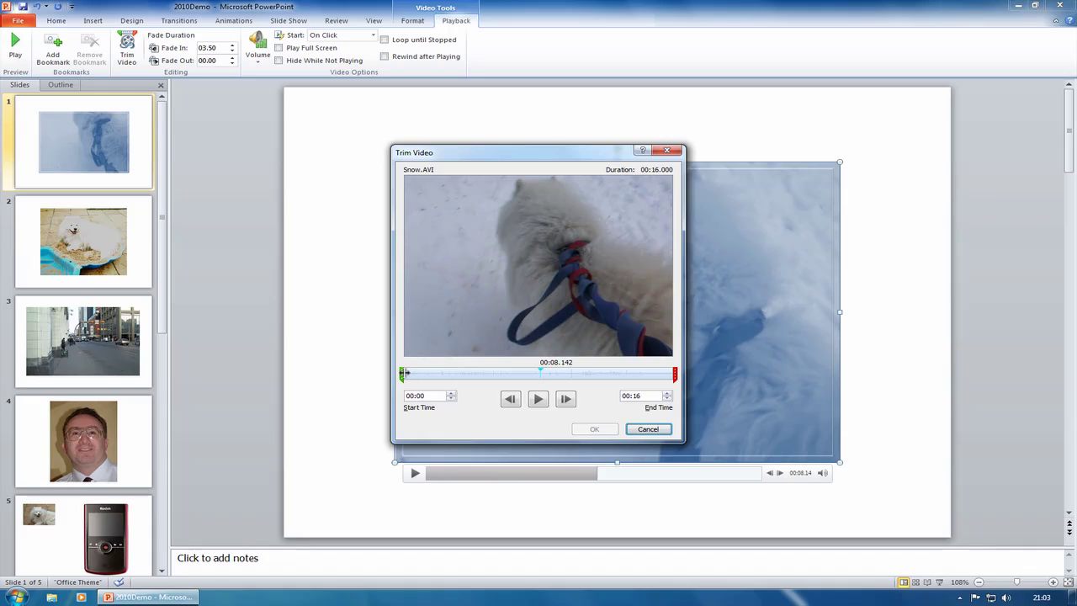
drag(405, 373, 454, 375)
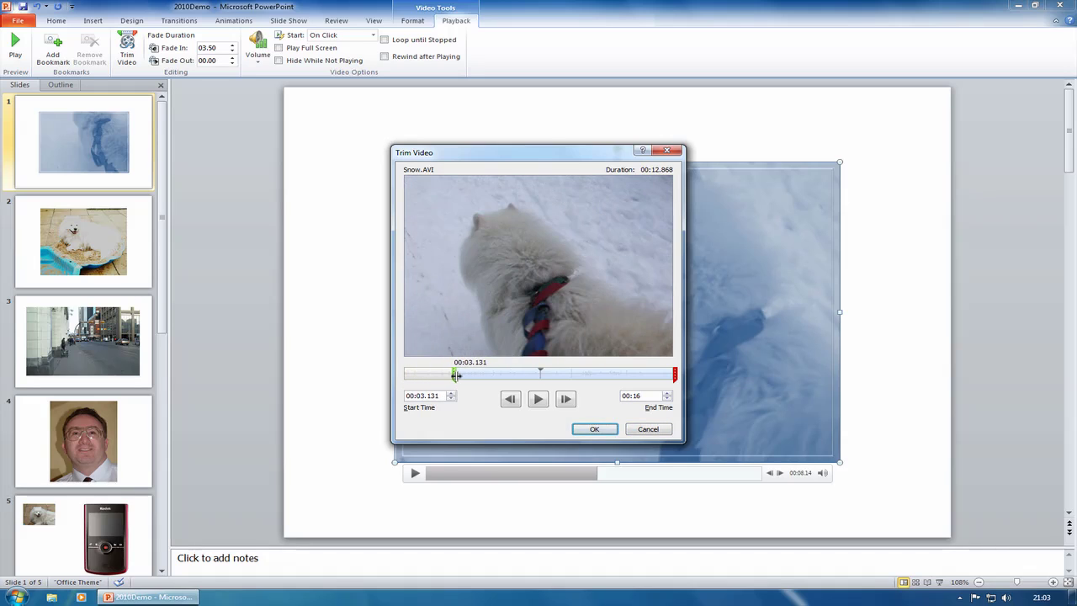
drag(643, 374, 617, 374)
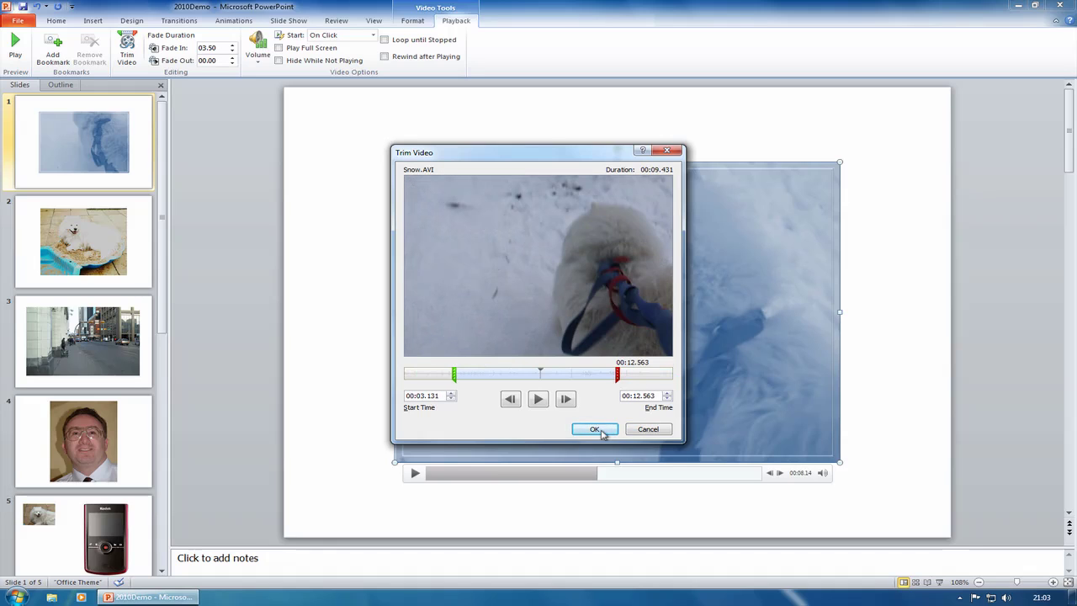
click(601, 431)
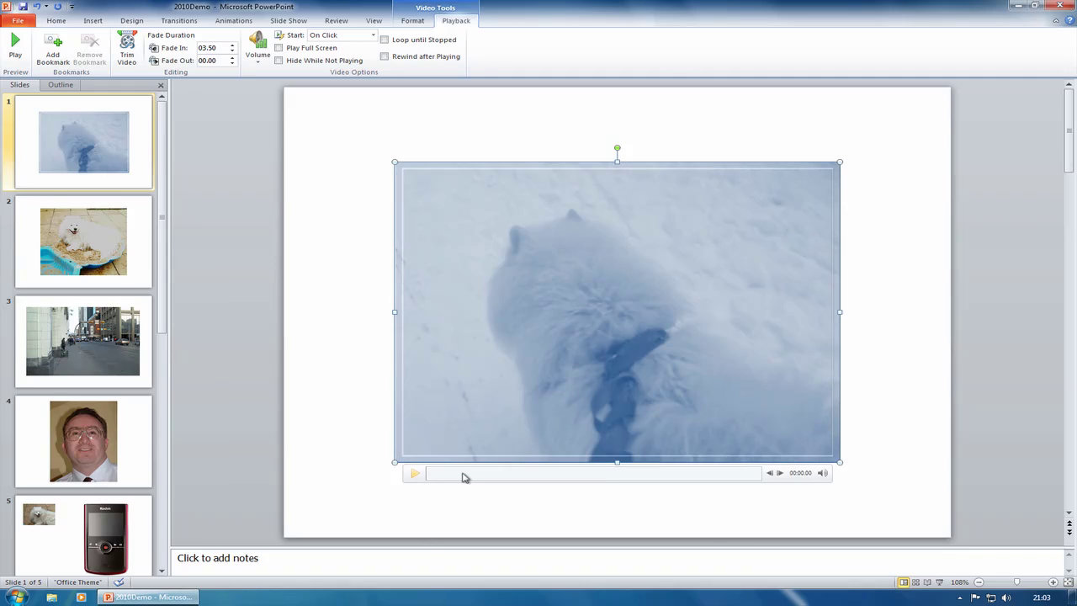
key(alt+p)
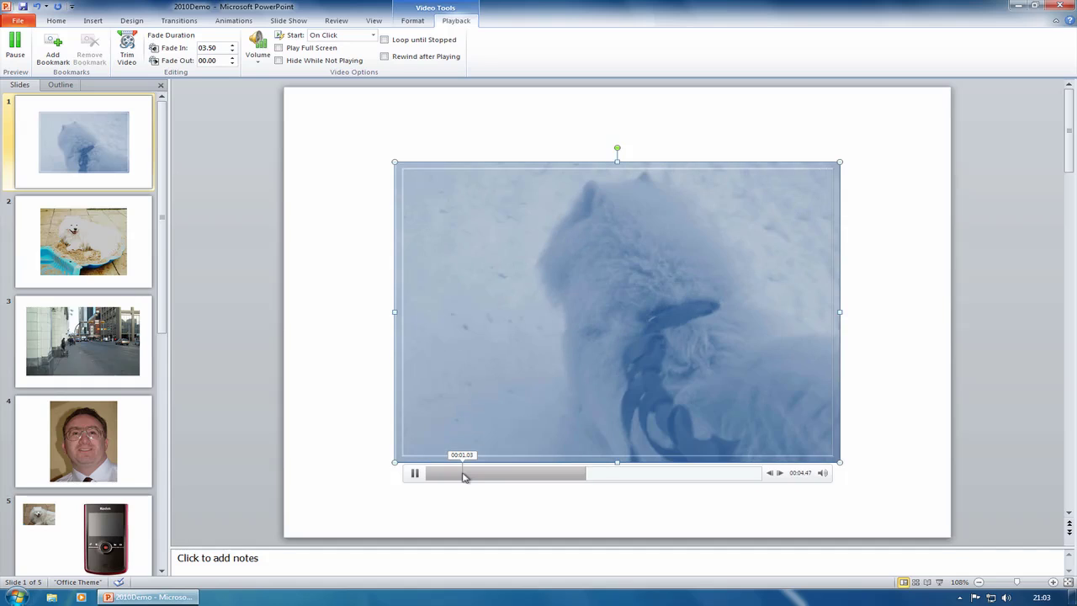
click(414, 476)
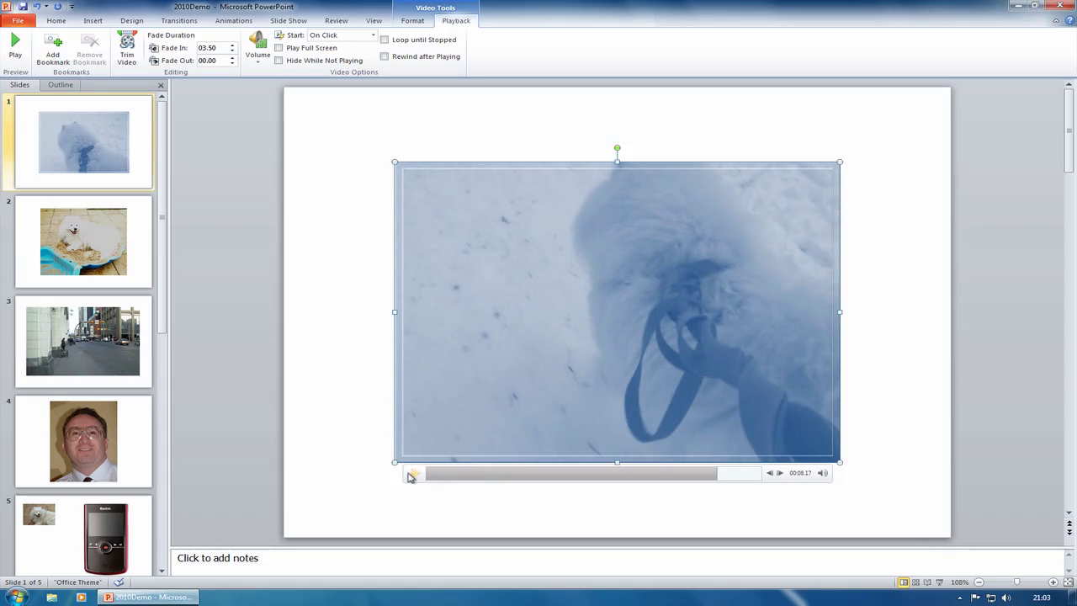
Step: Apply the darkest brightness correction with slightly reduced contrast to the dog picture on slide 2
click(98, 350)
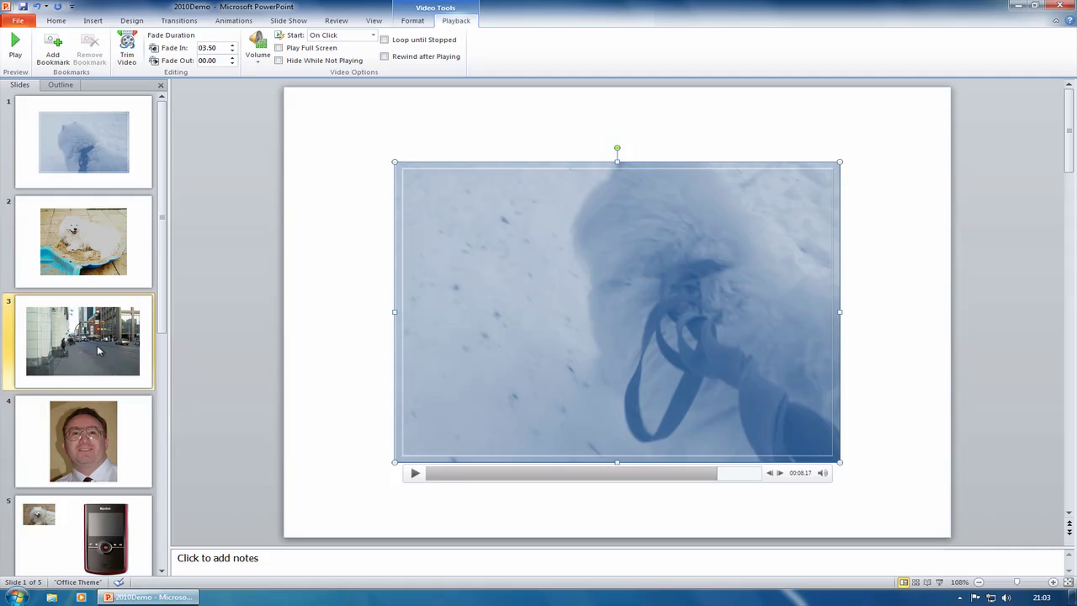
click(101, 245)
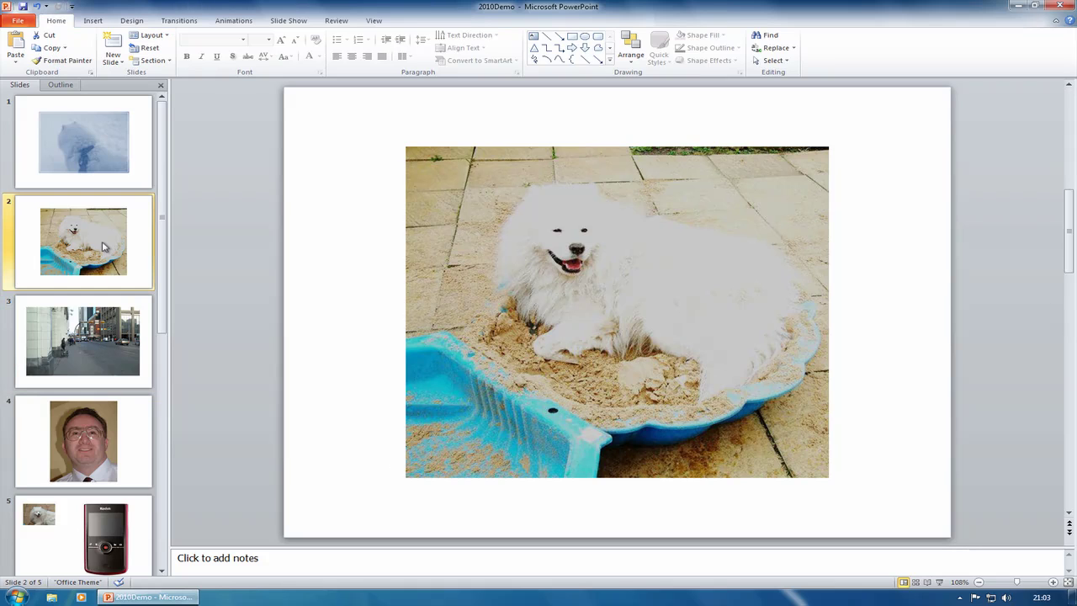
click(624, 251)
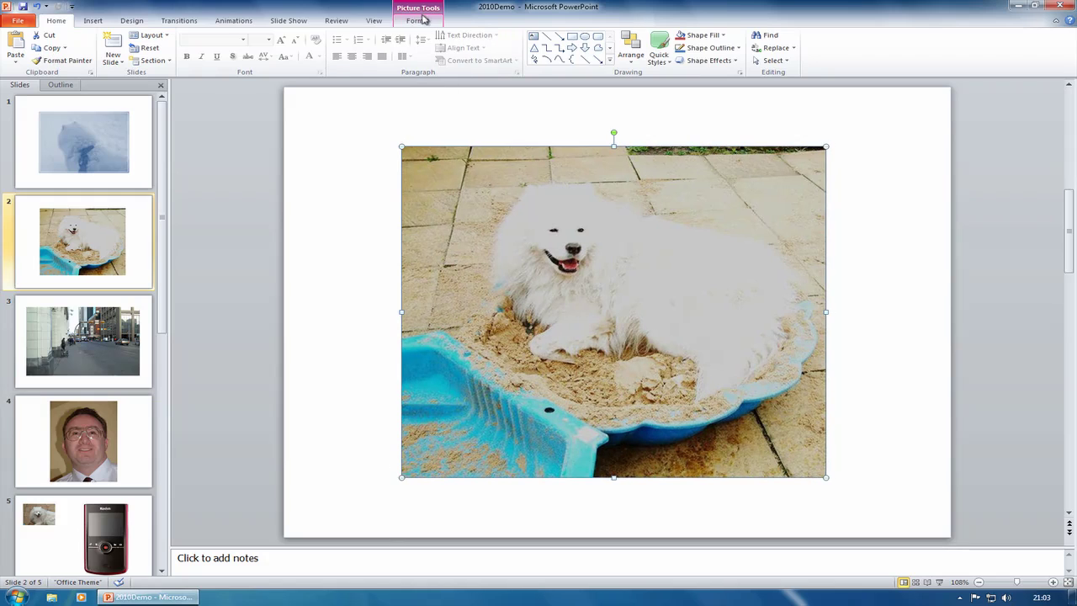
click(419, 20)
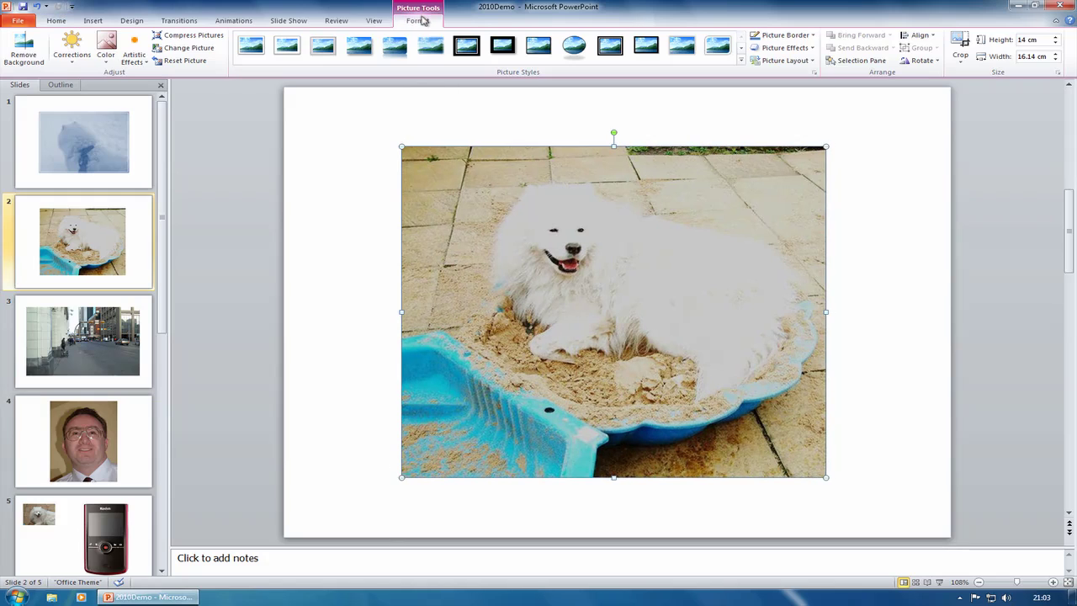
click(74, 55)
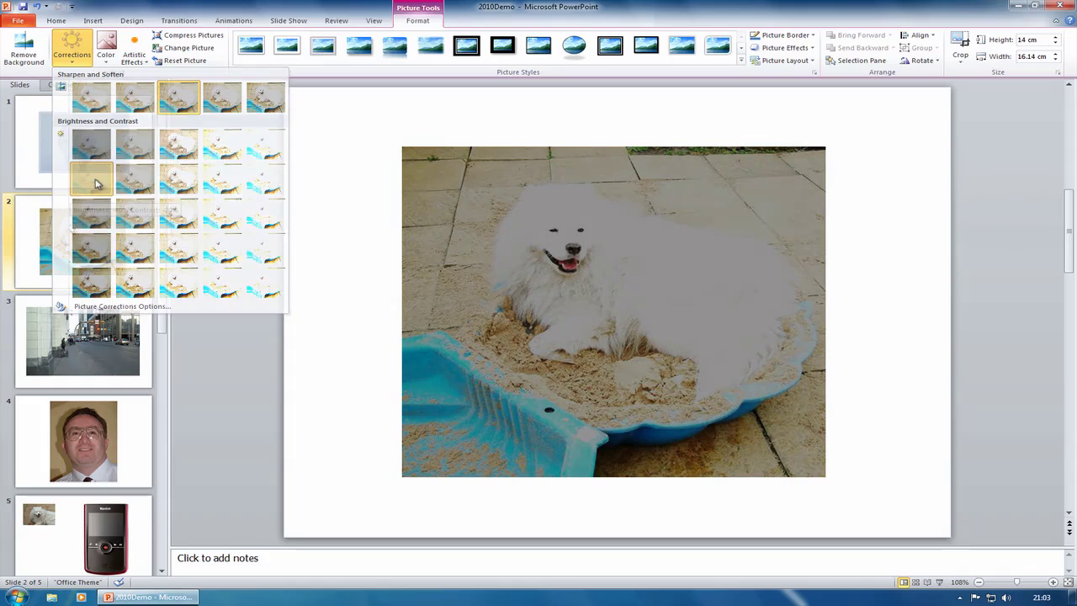
click(95, 183)
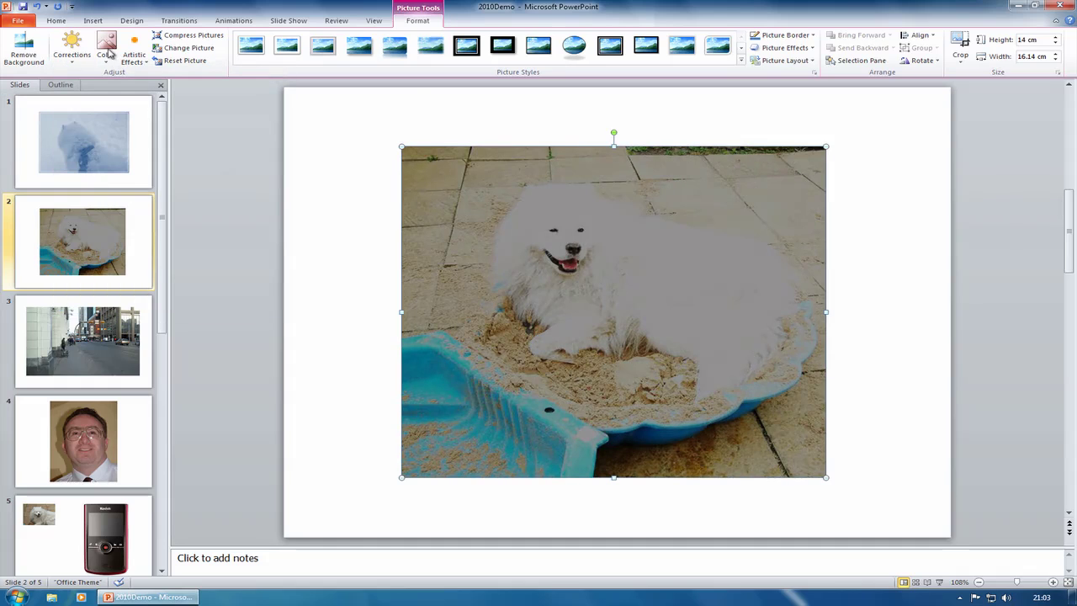
Step: Give the dog picture the warmest color tone and the artistic effect just before Paint Brush in the gallery
click(107, 59)
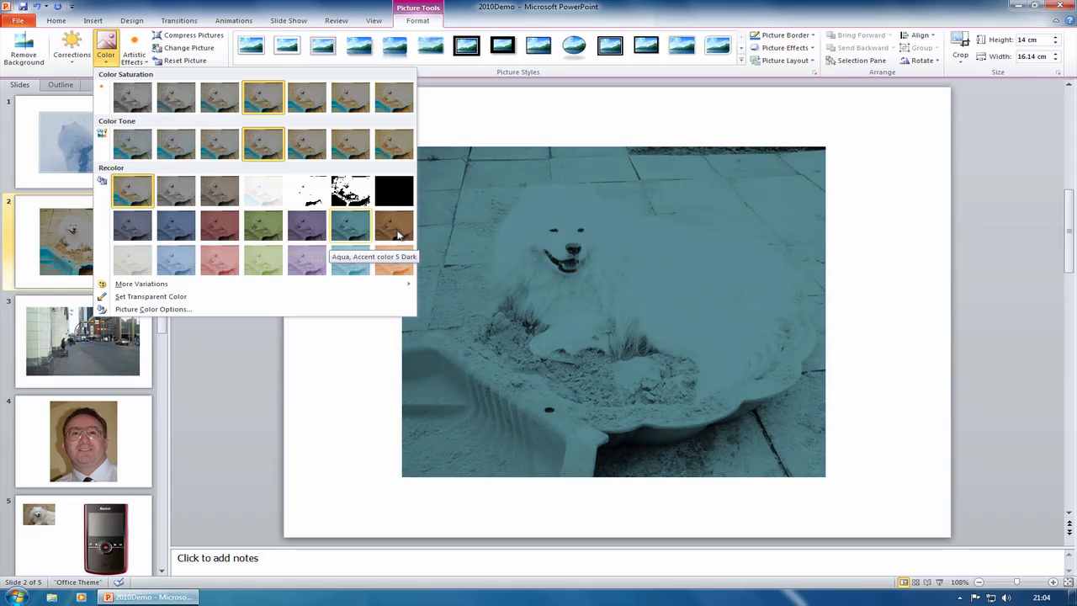
click(384, 144)
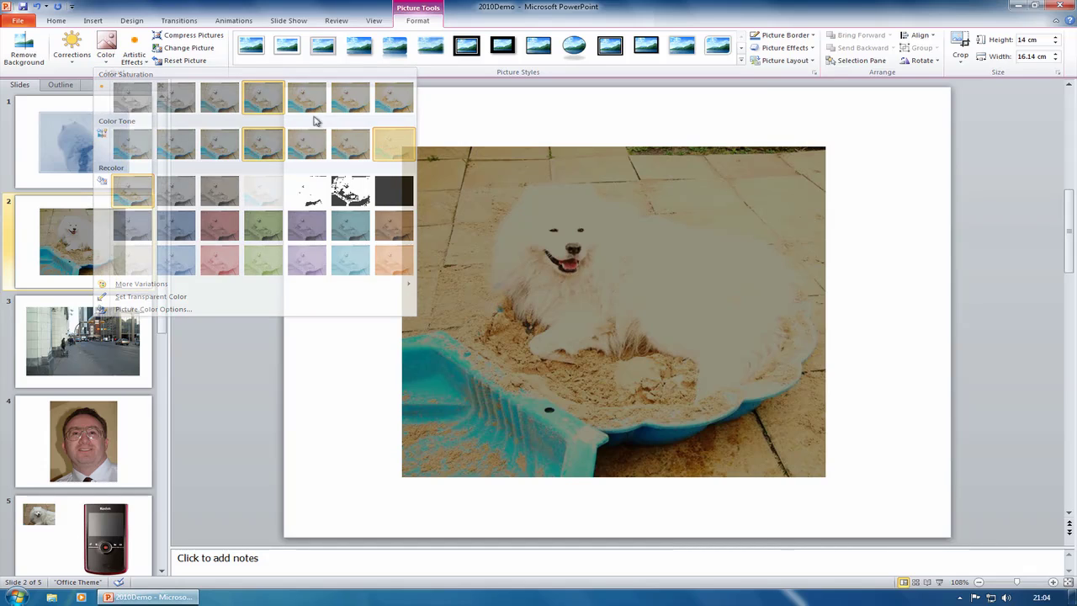
click(142, 63)
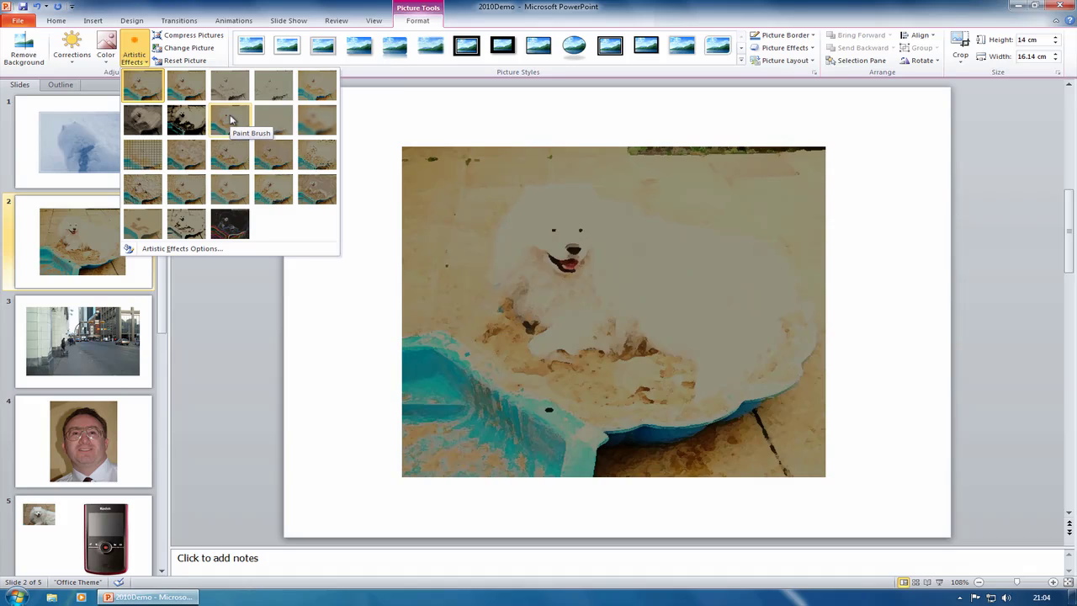
click(185, 120)
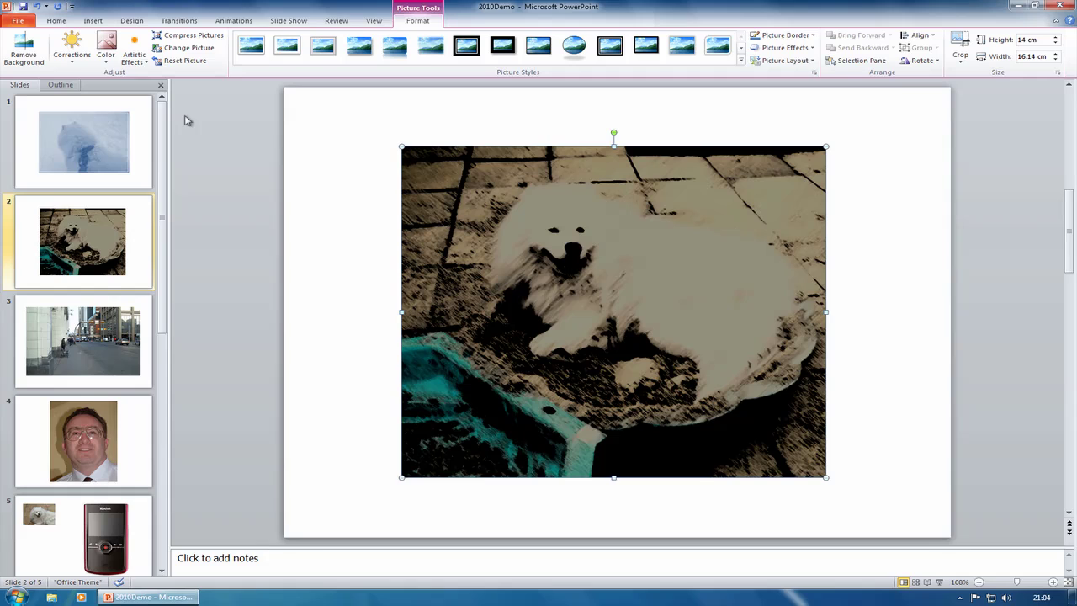
Step: Recolor the street photo on slide 3 in the light gray variation and apply the brightest correction with slightly increased contrast
click(72, 359)
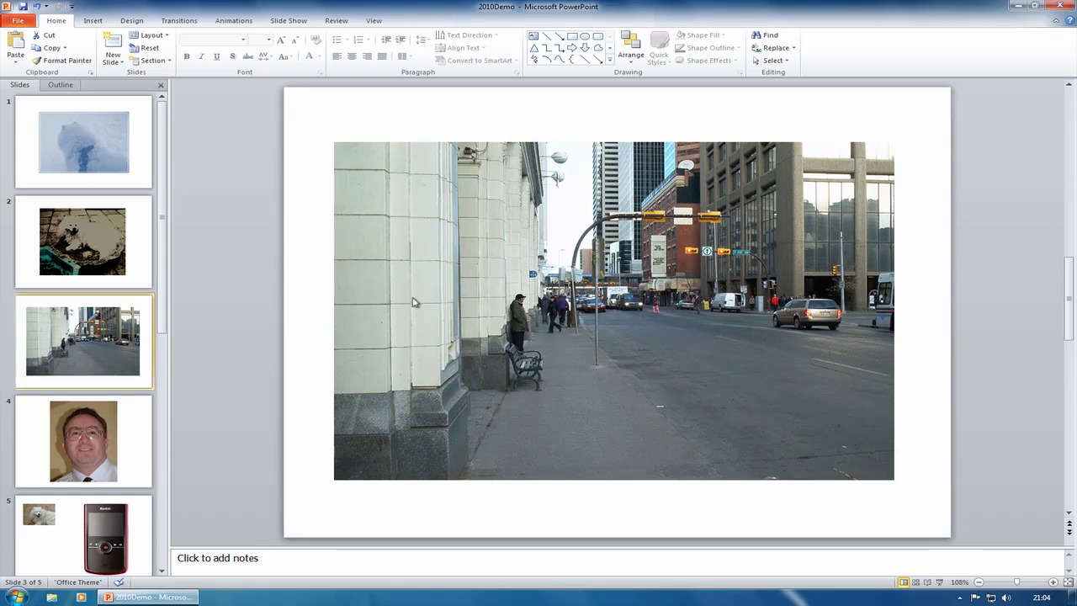
click(384, 232)
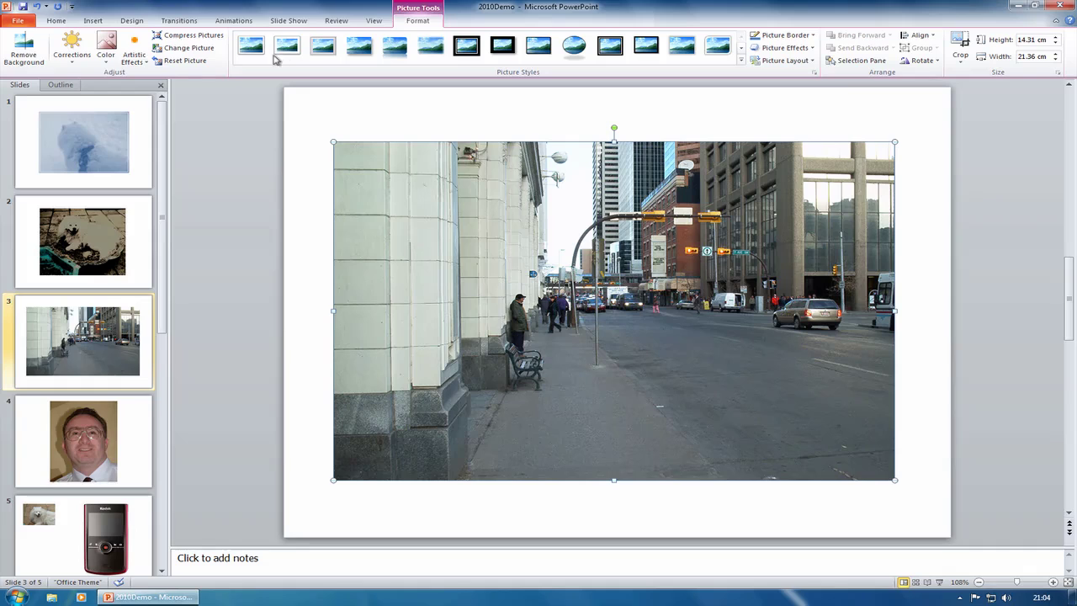
click(106, 59)
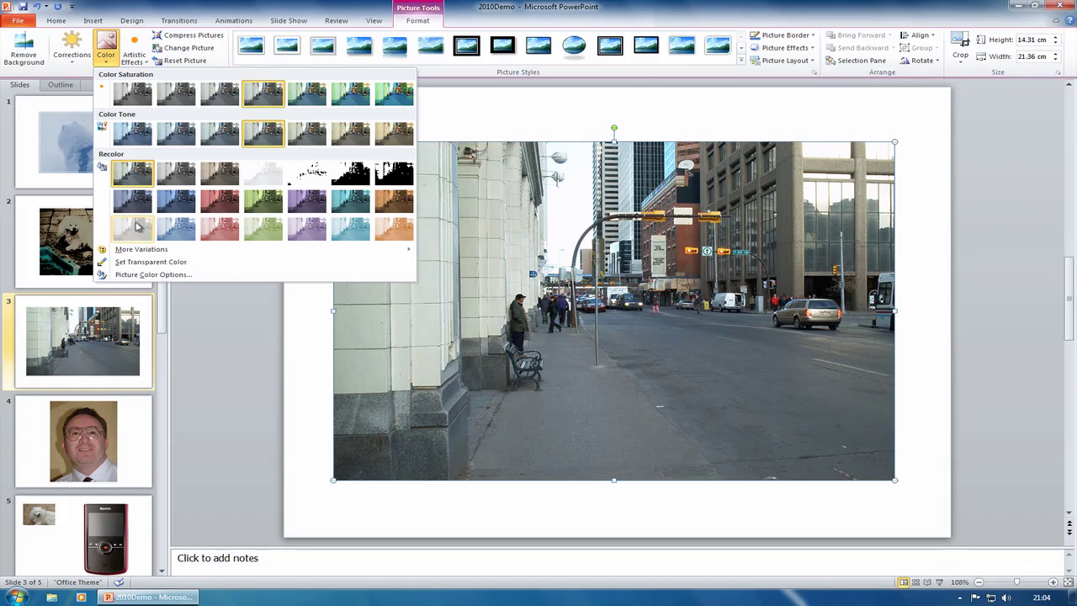
click(137, 226)
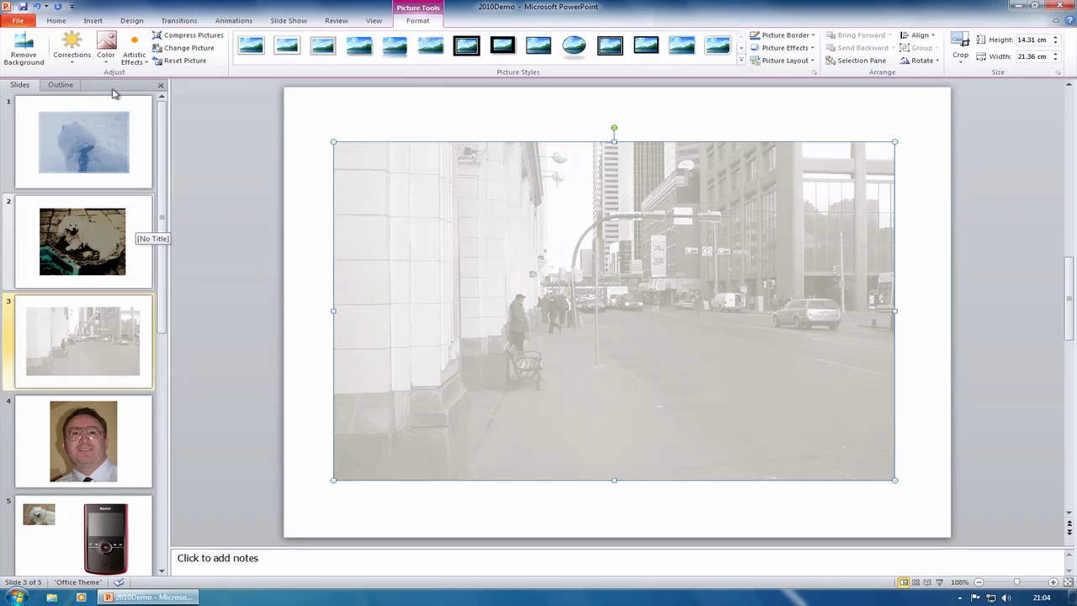
click(74, 64)
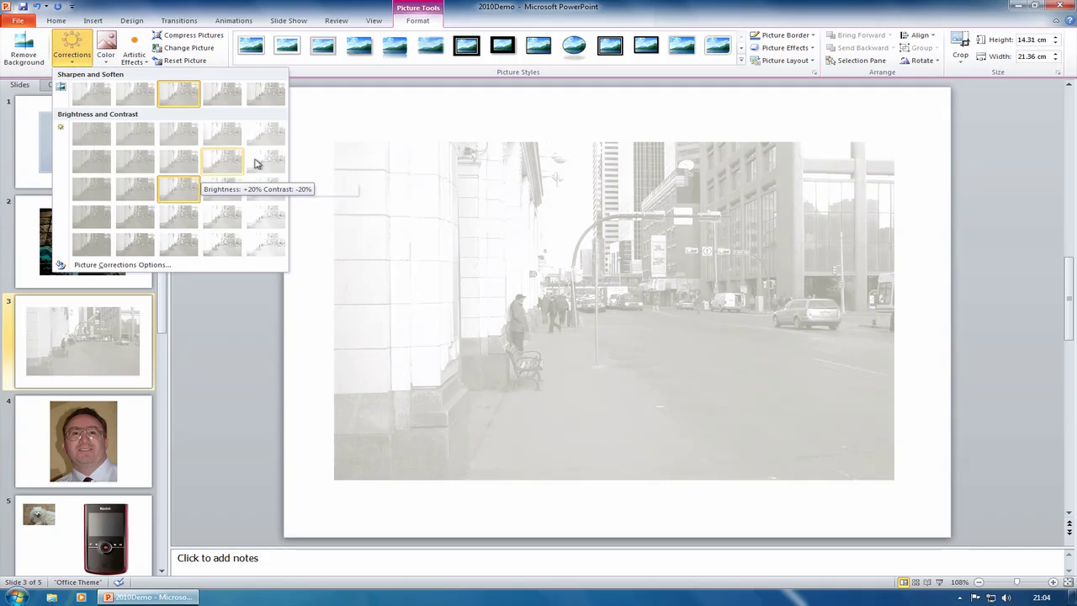
click(256, 226)
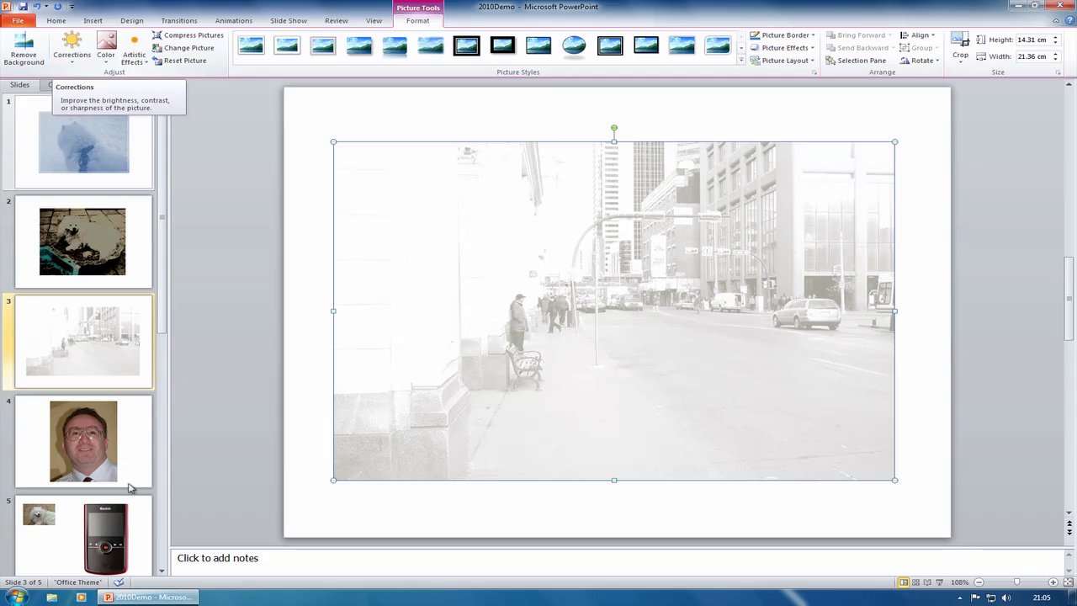
Step: Move the small dog photo on slide 5 slightly down and toward the Kodak camera, leaving it beside the camera
click(120, 526)
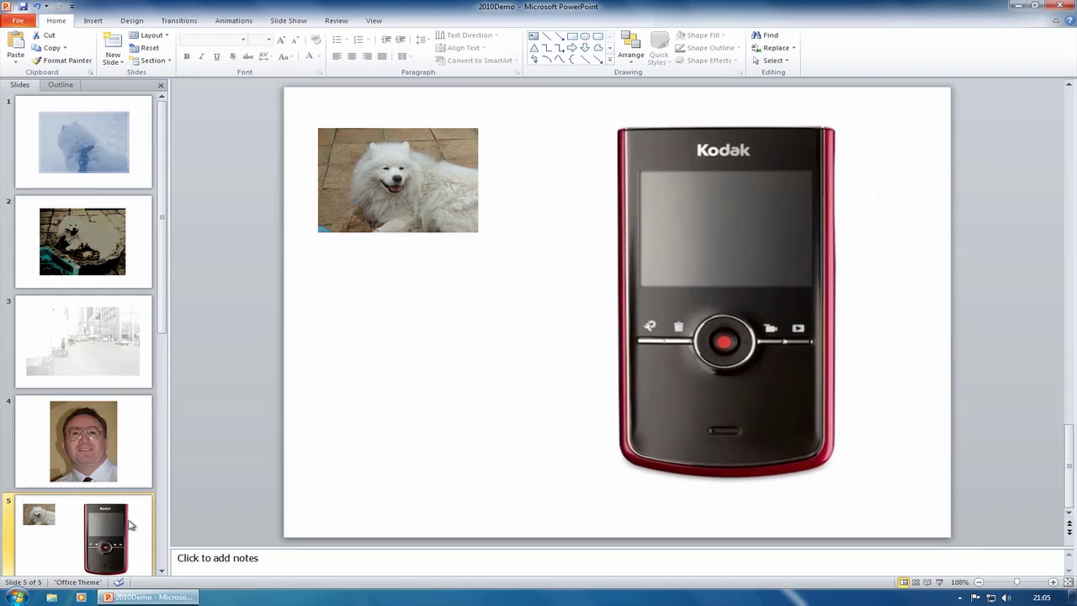
click(395, 176)
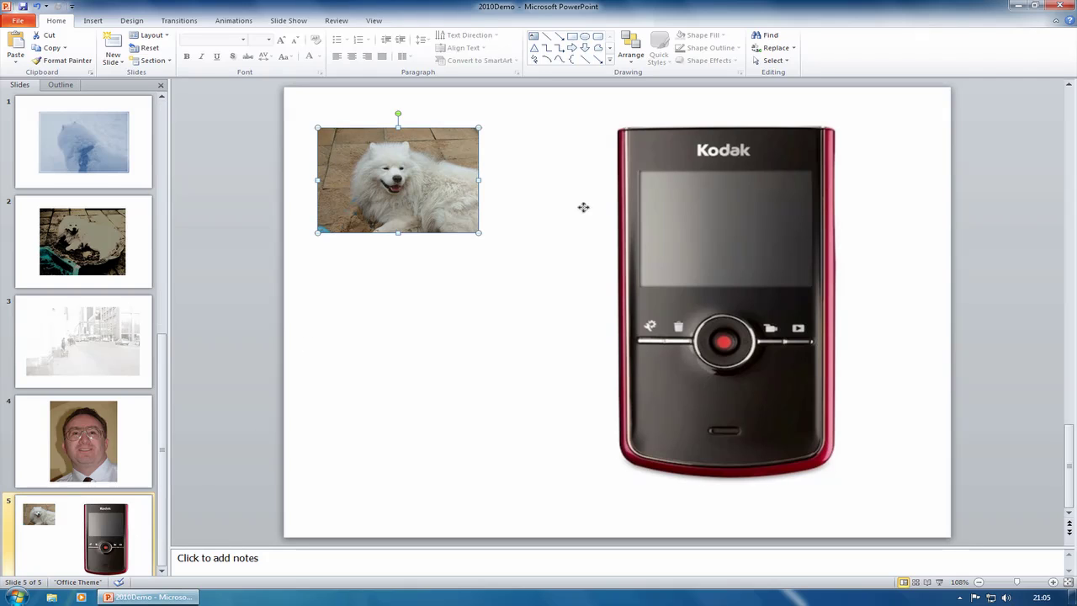
drag(583, 207, 390, 201)
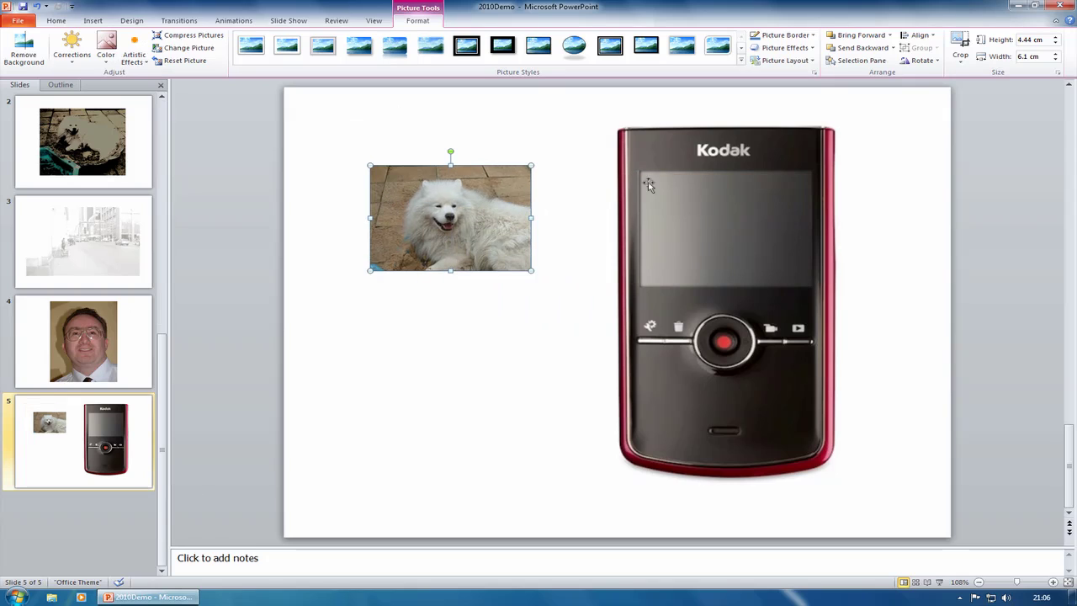
Step: Start background removal on the Kodak camera picture and enlarge the selection area to enclose the whole camera
click(660, 149)
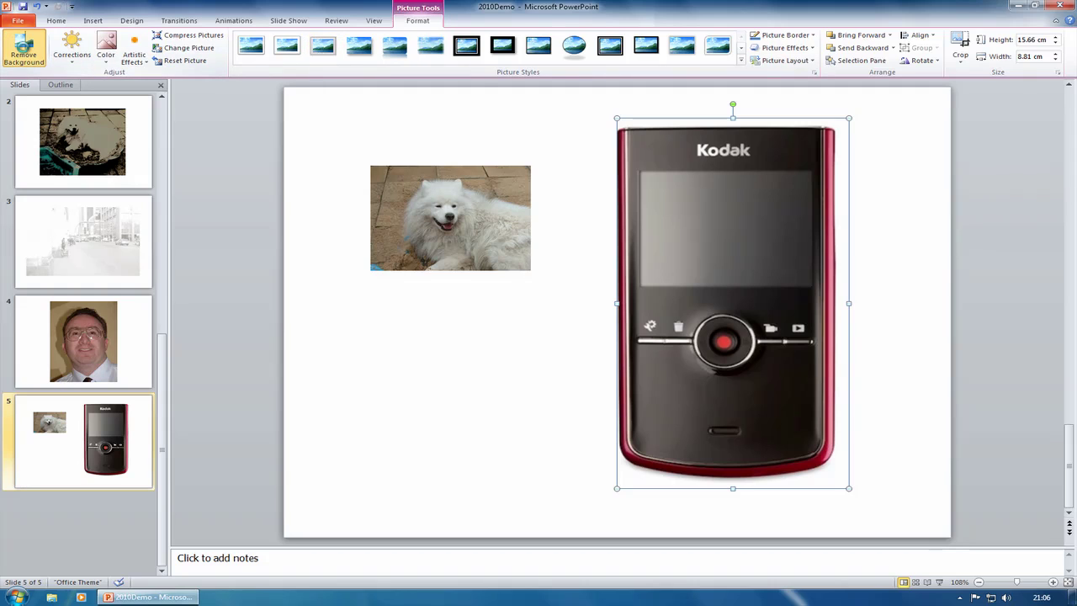
click(24, 52)
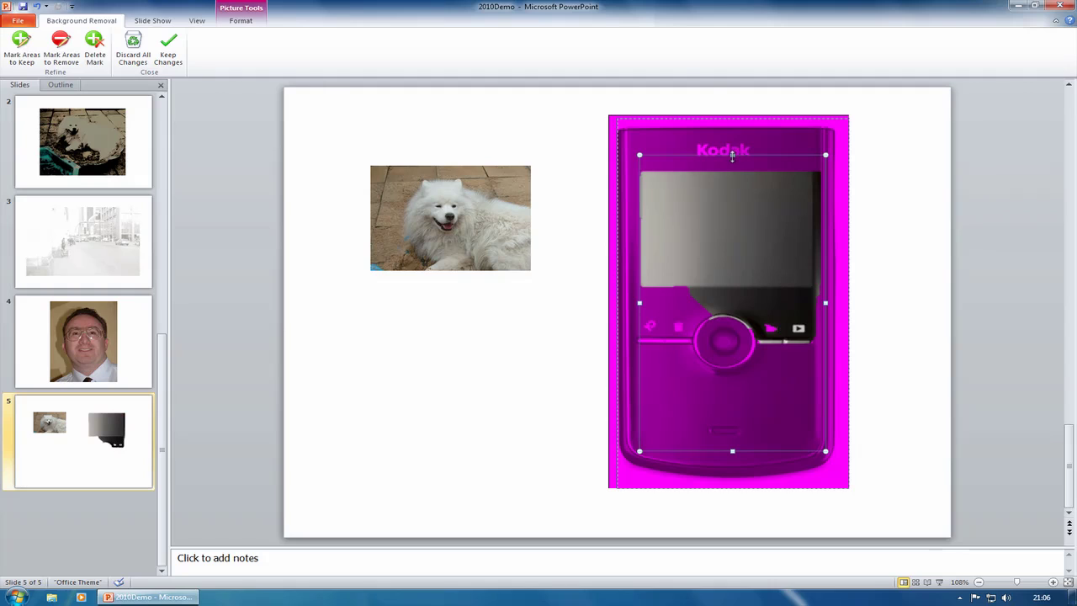
drag(734, 156, 728, 113)
drag(824, 283, 848, 284)
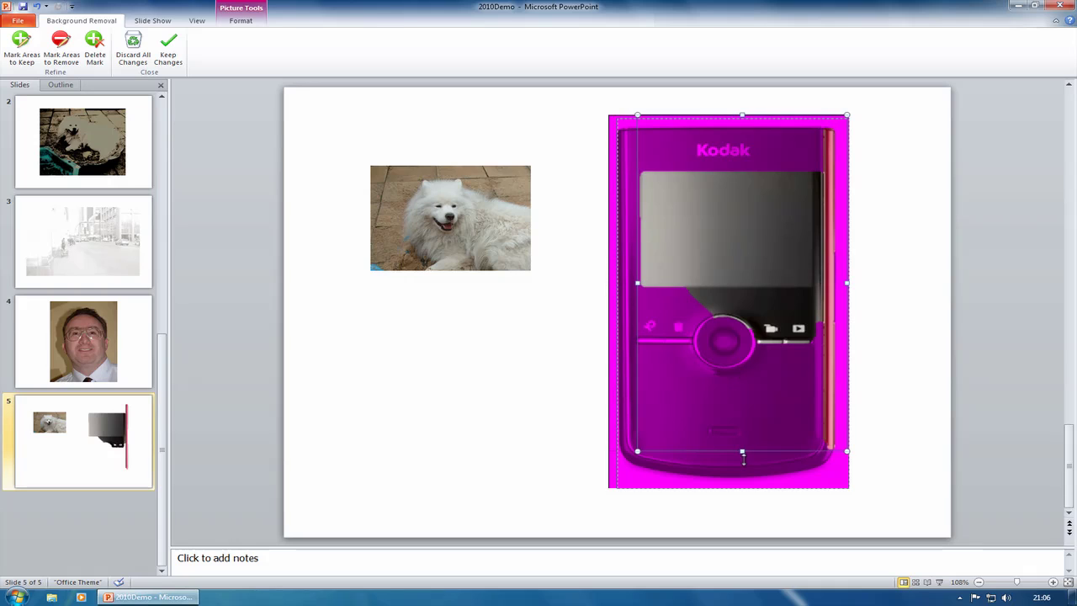
click(742, 453)
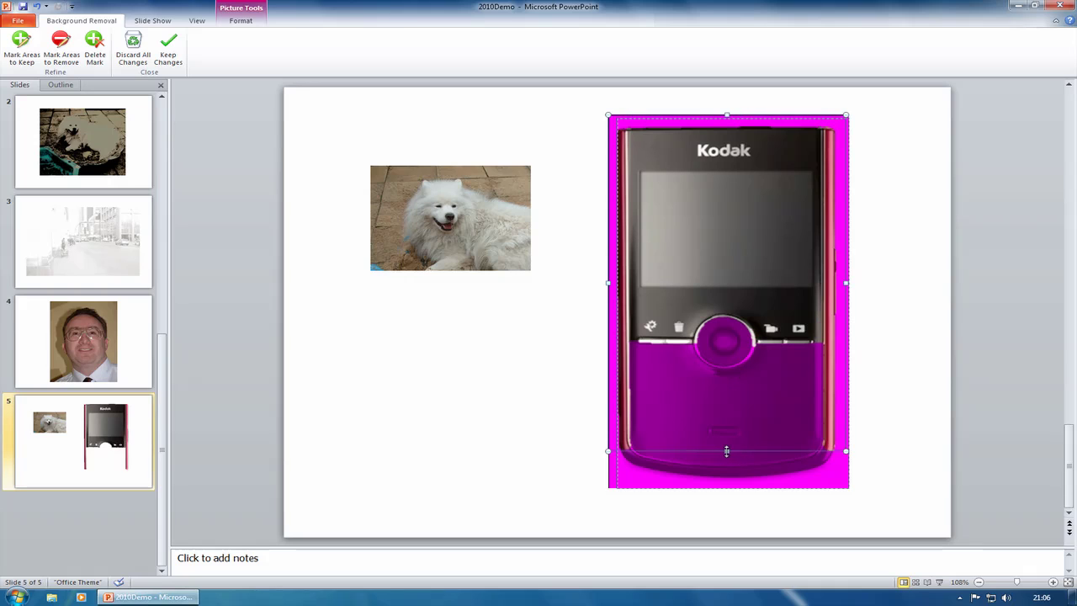
drag(726, 451, 724, 493)
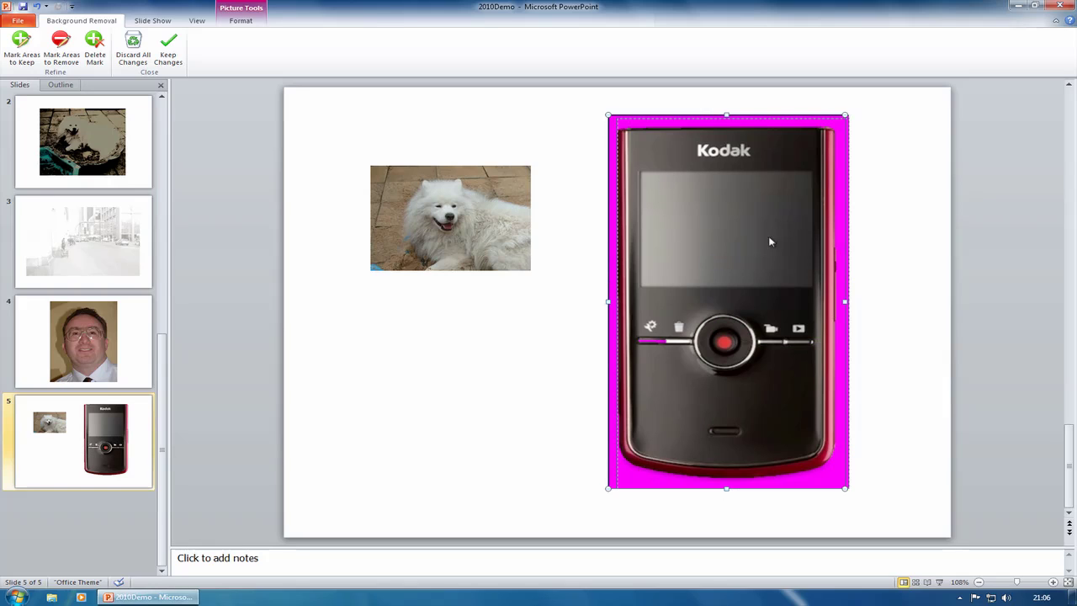
Step: Mark the camera's display for removal with lines along its upper, right, lower and left edges
click(60, 43)
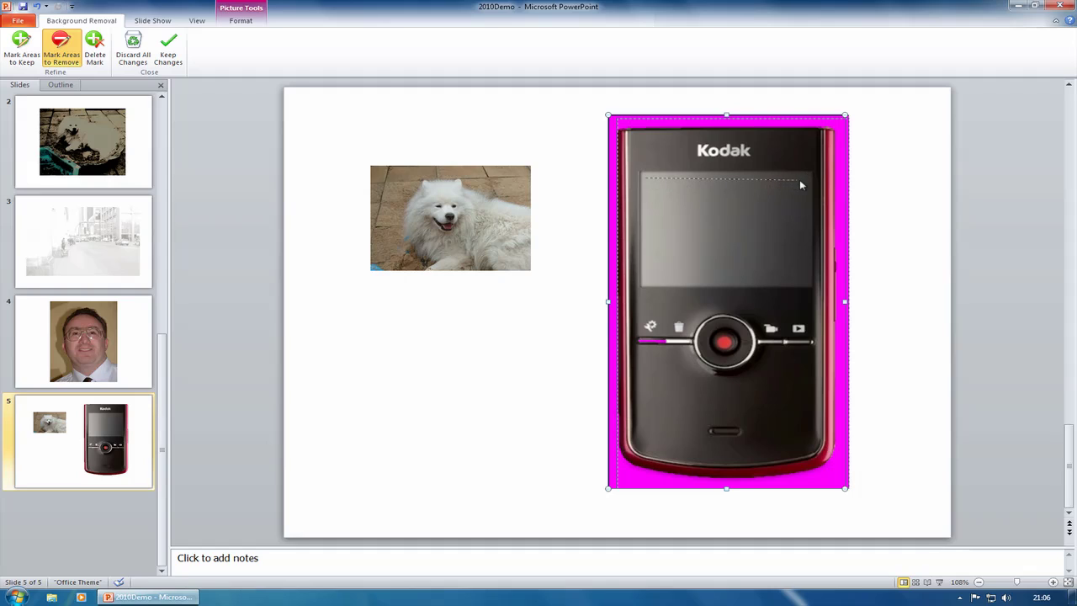
drag(799, 179, 799, 179)
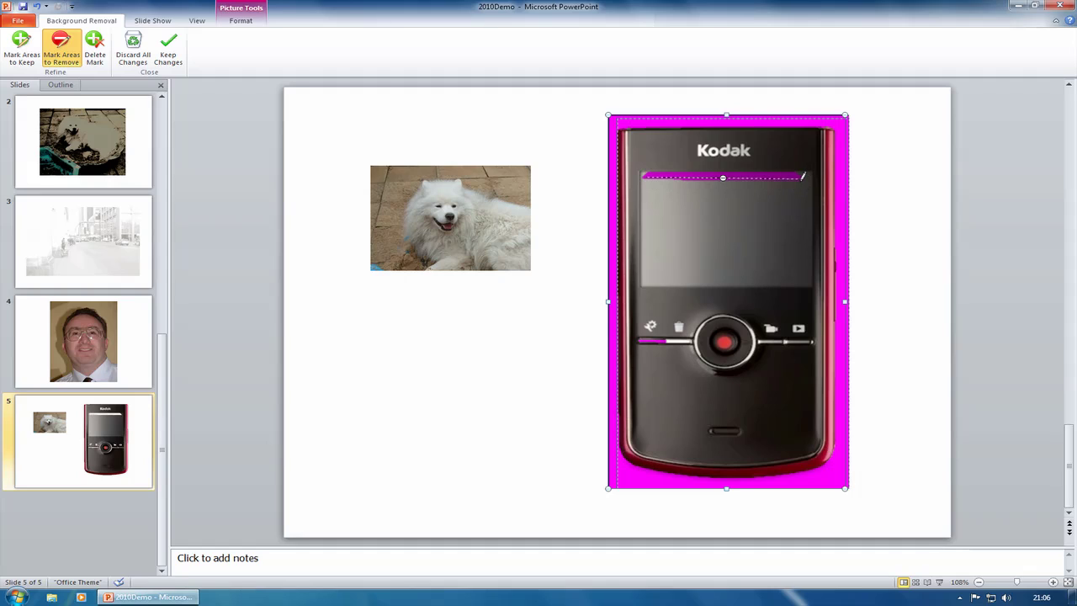
drag(804, 253, 803, 269)
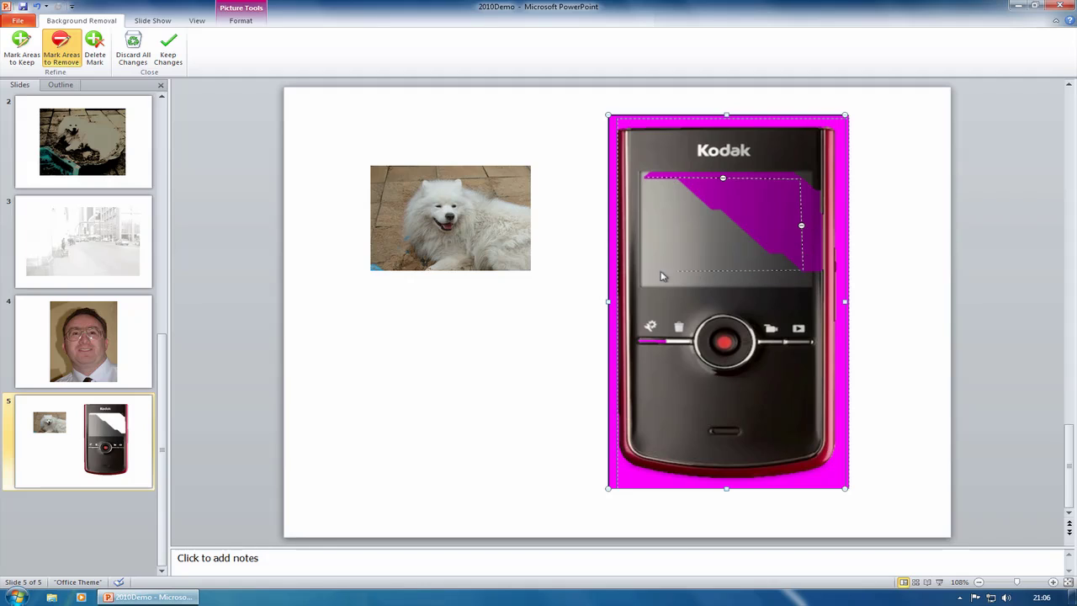
drag(658, 270, 801, 270)
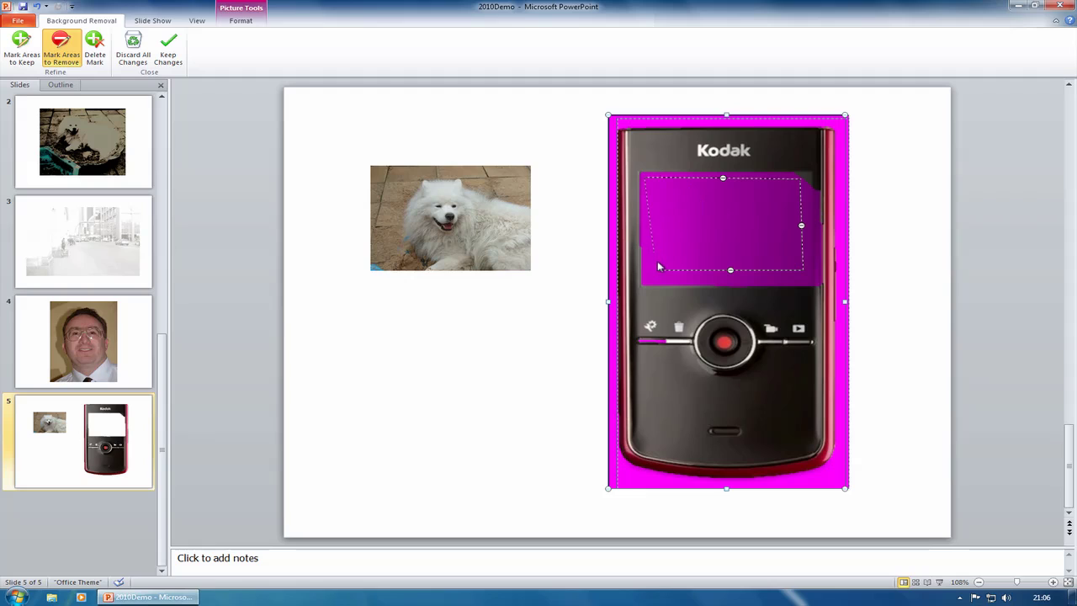
drag(659, 267, 660, 220)
Step: Mark the upper-right corner of the camera's display as an area to keep and accept the background removal
click(25, 49)
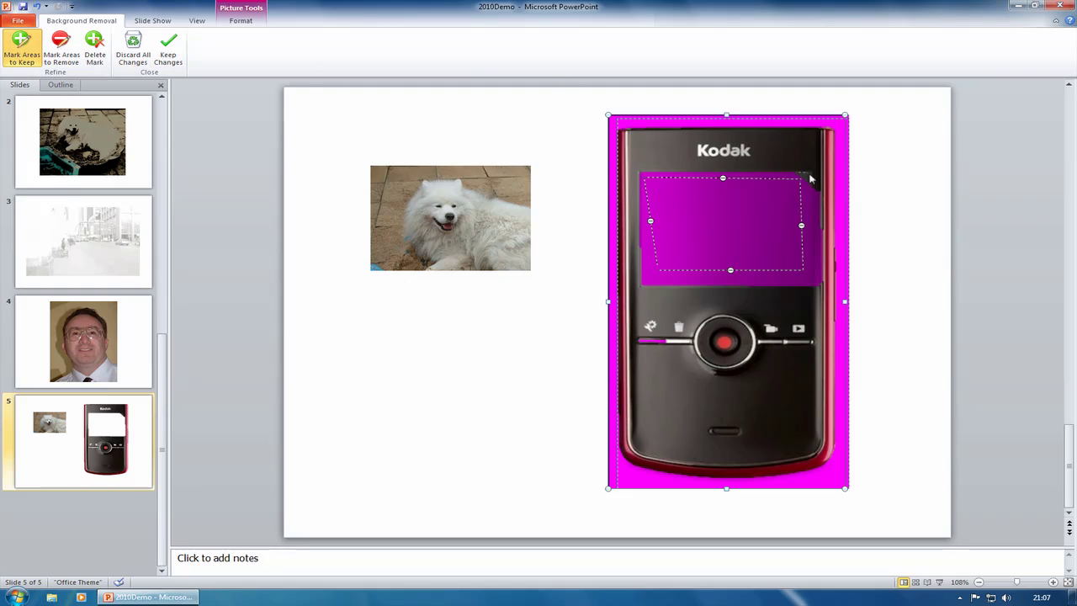
click(801, 173)
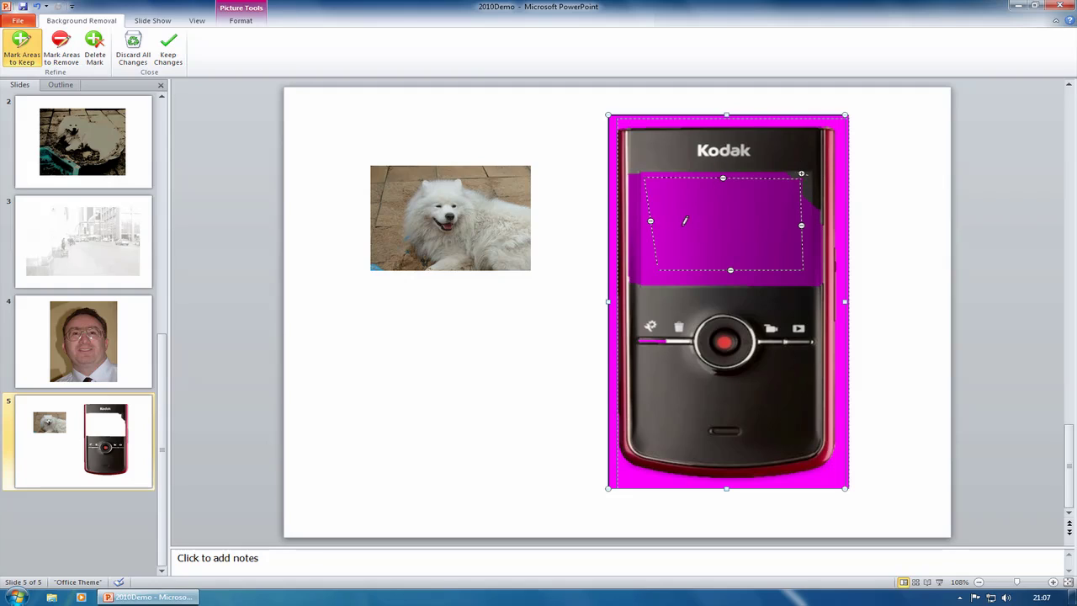
click(167, 55)
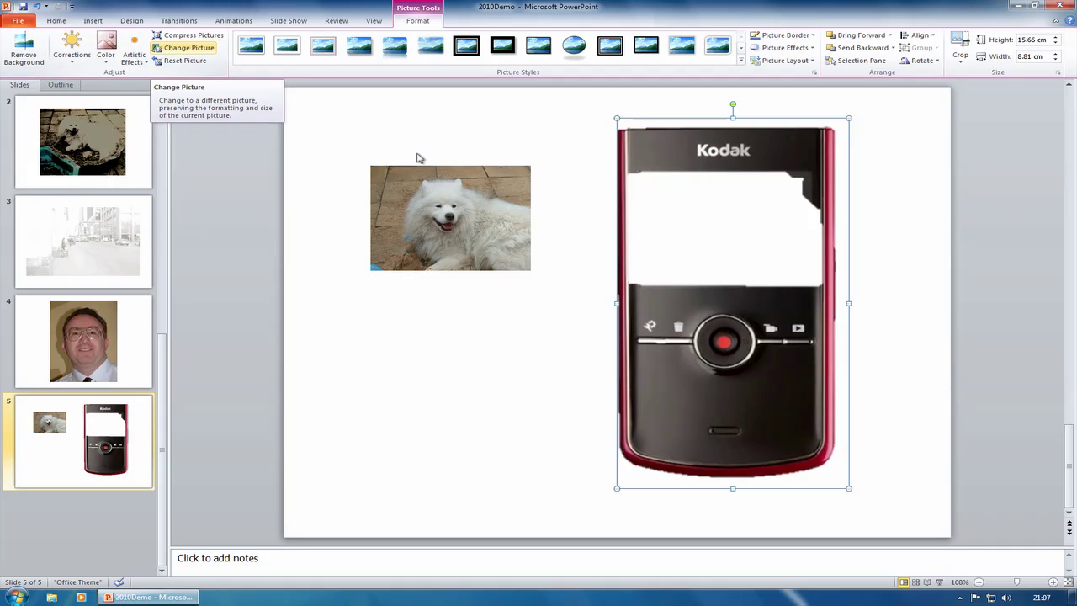
Step: Place the dog photo inside the camera's cut-out display
click(420, 195)
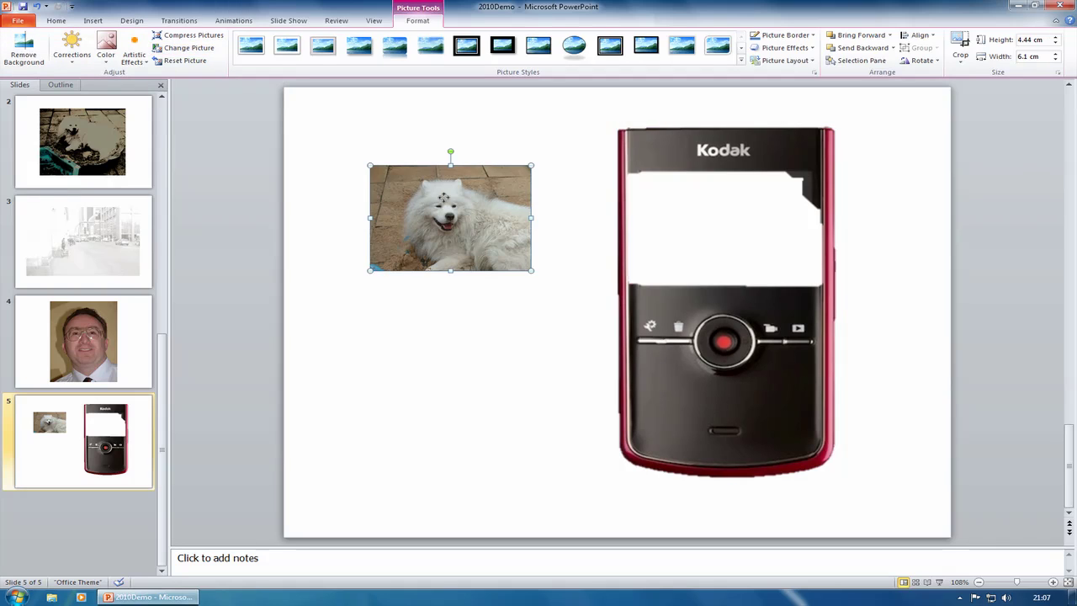
drag(503, 203, 694, 198)
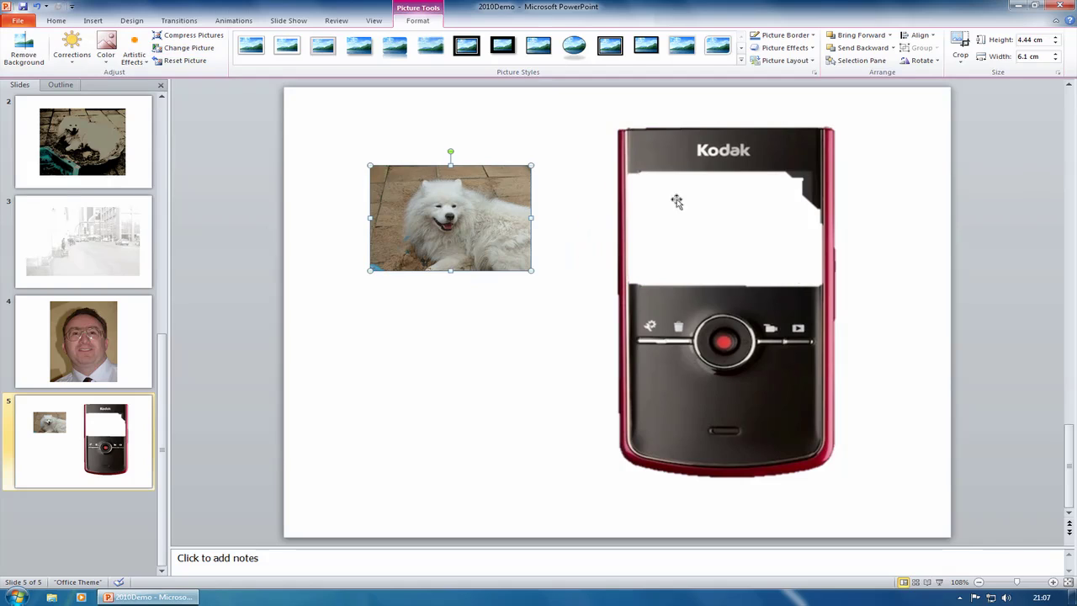
Step: Group the dog photo with the camera picture and move the group toward the centre of the slide
shift+click(652, 150)
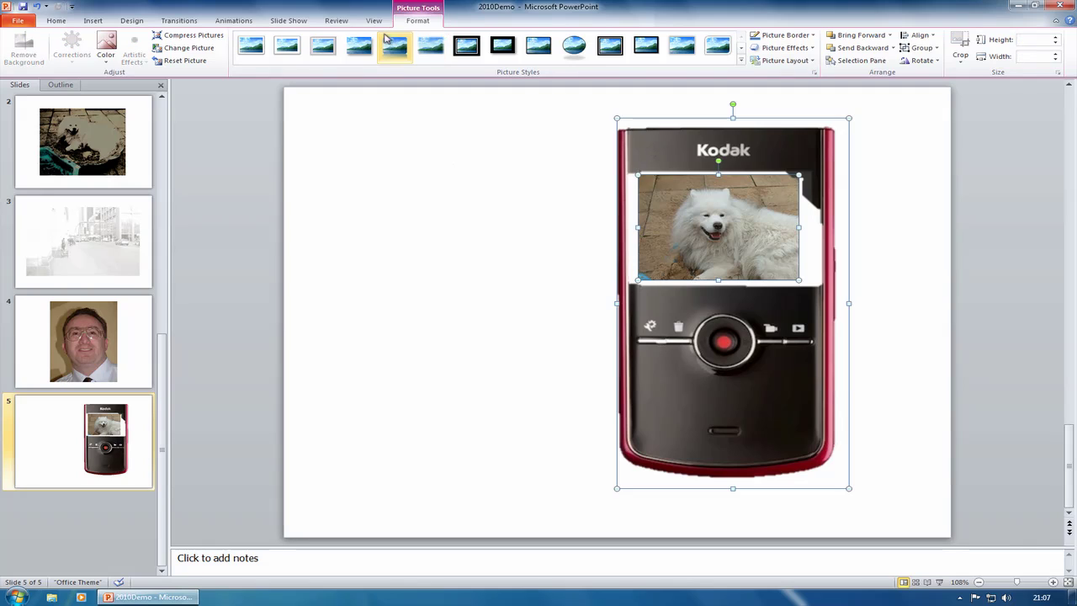
click(928, 53)
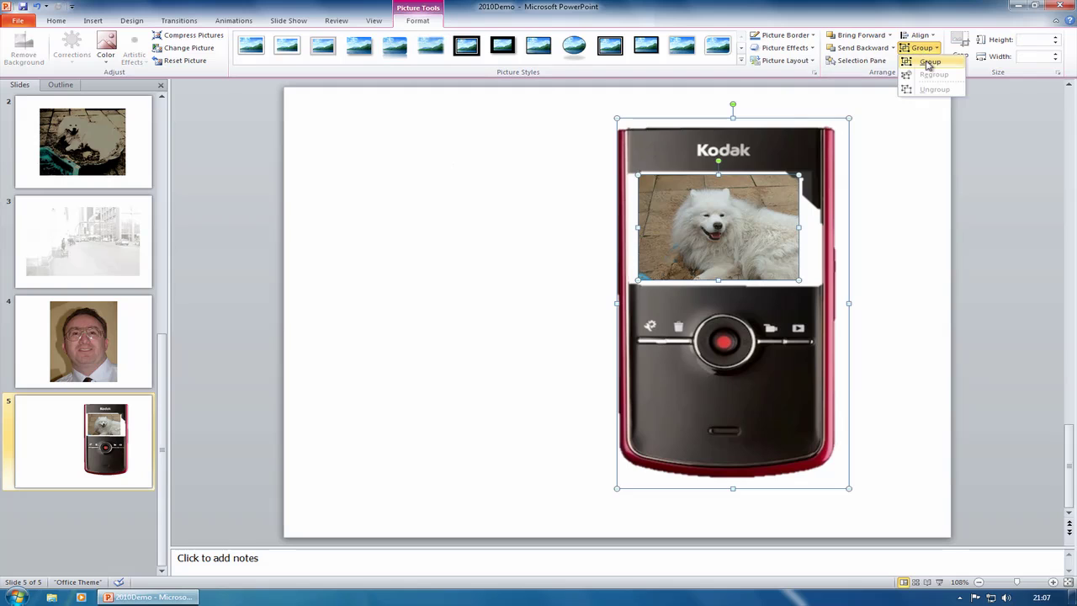
click(926, 63)
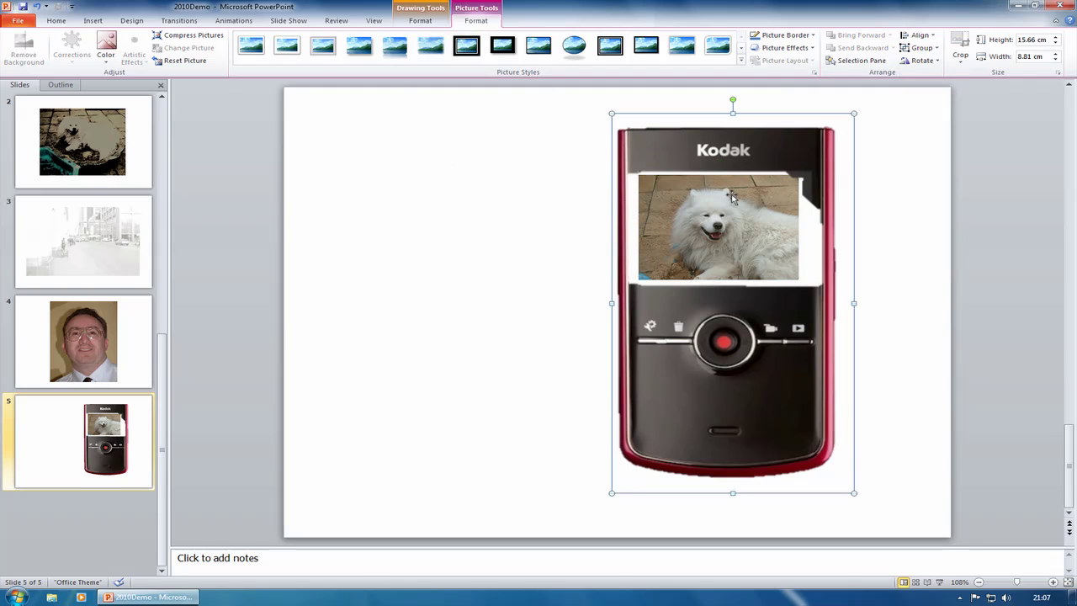
drag(737, 175, 569, 185)
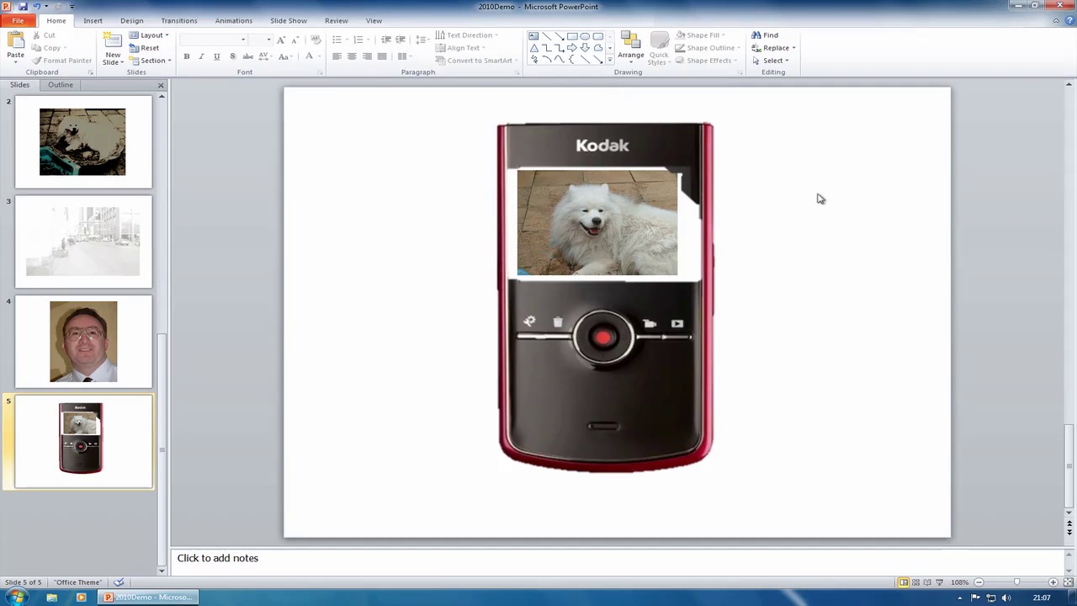